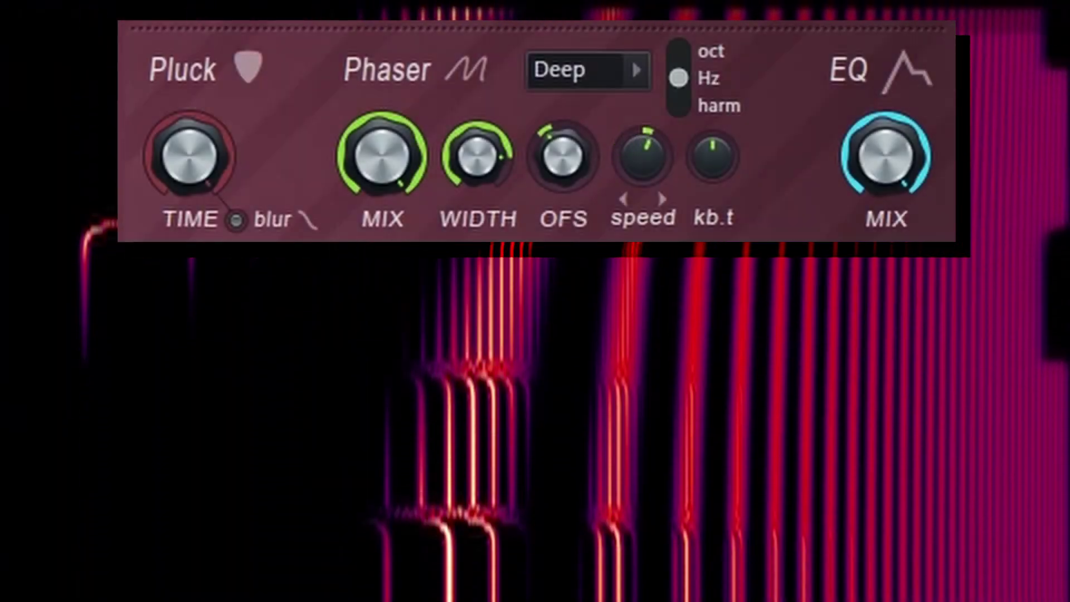
Switch the Phaser shape to Cascade and then Twins, and adjust the phaser's width
left_click(638, 65)
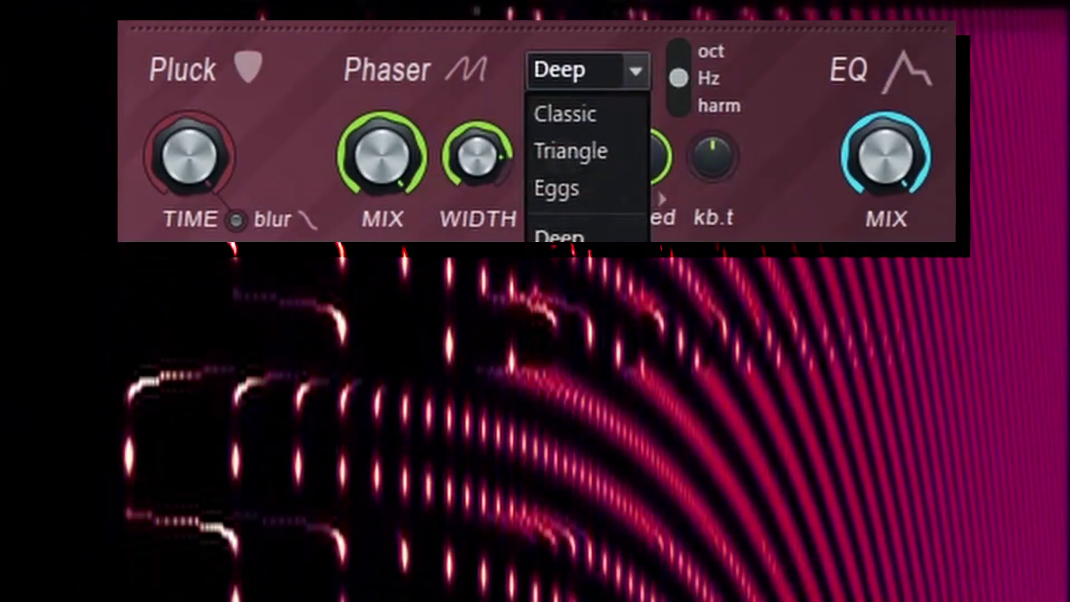
left_click(561, 275)
left_click(588, 84)
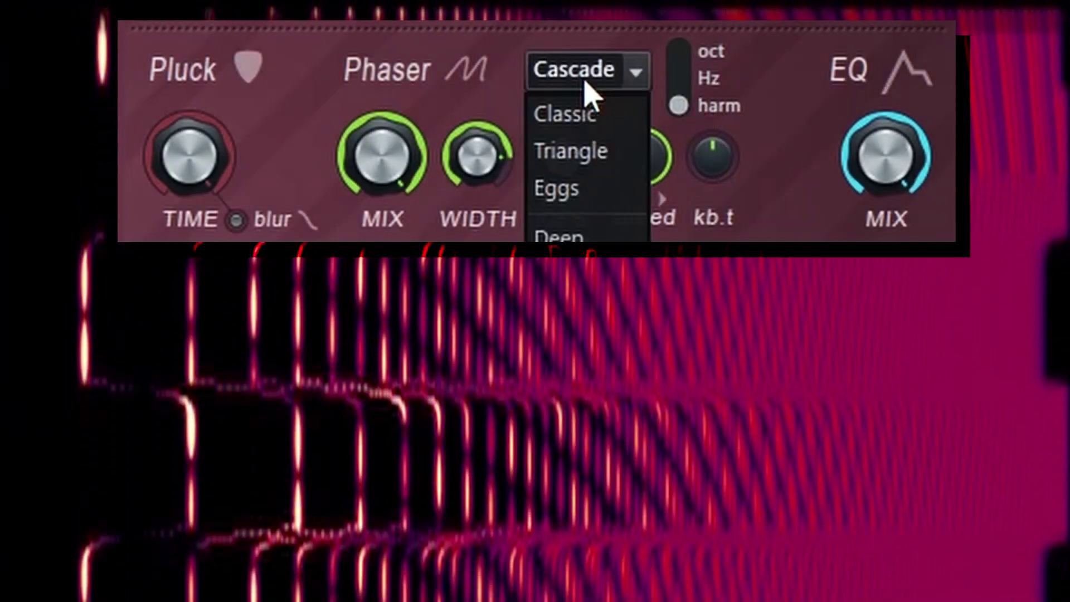
left_click(560, 276)
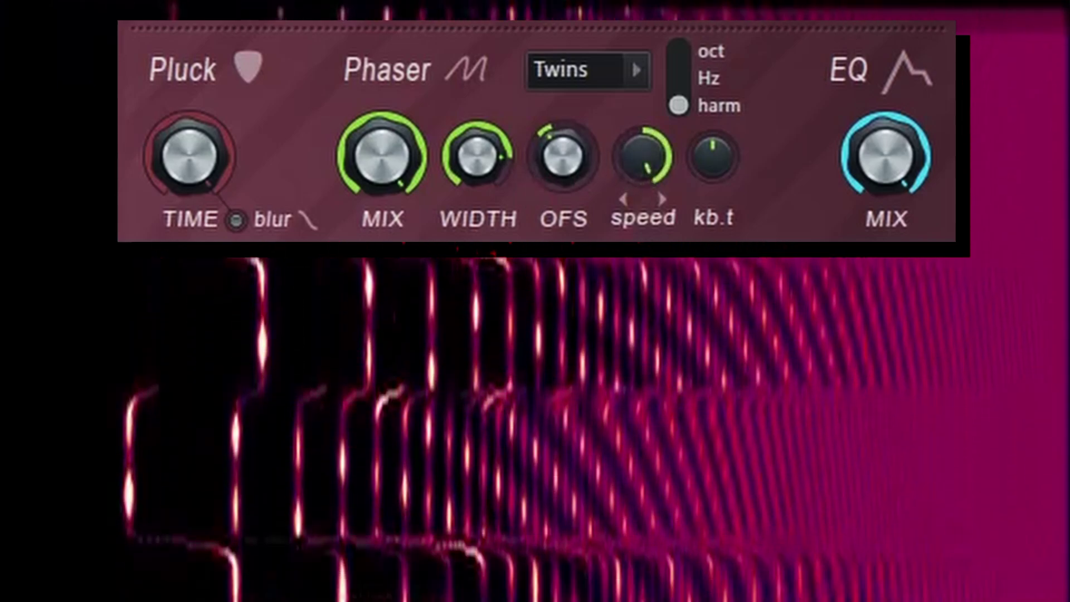
mouse_move(460, 179)
left_mouse_down()
mouse_move(460, 214)
mouse_move(460, 159)
left_mouse_up()
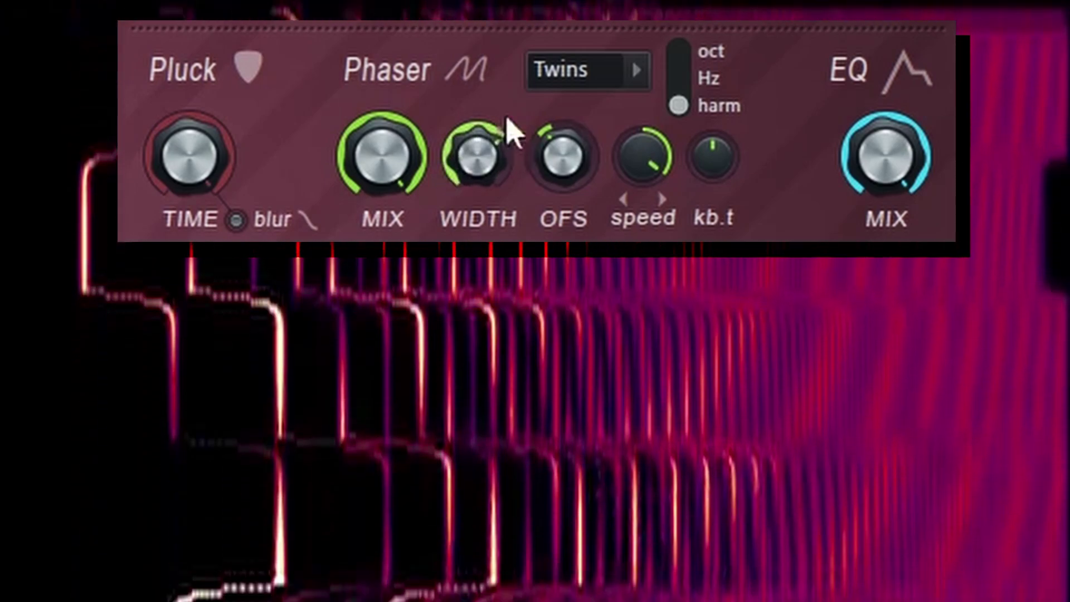
left_click(574, 78)
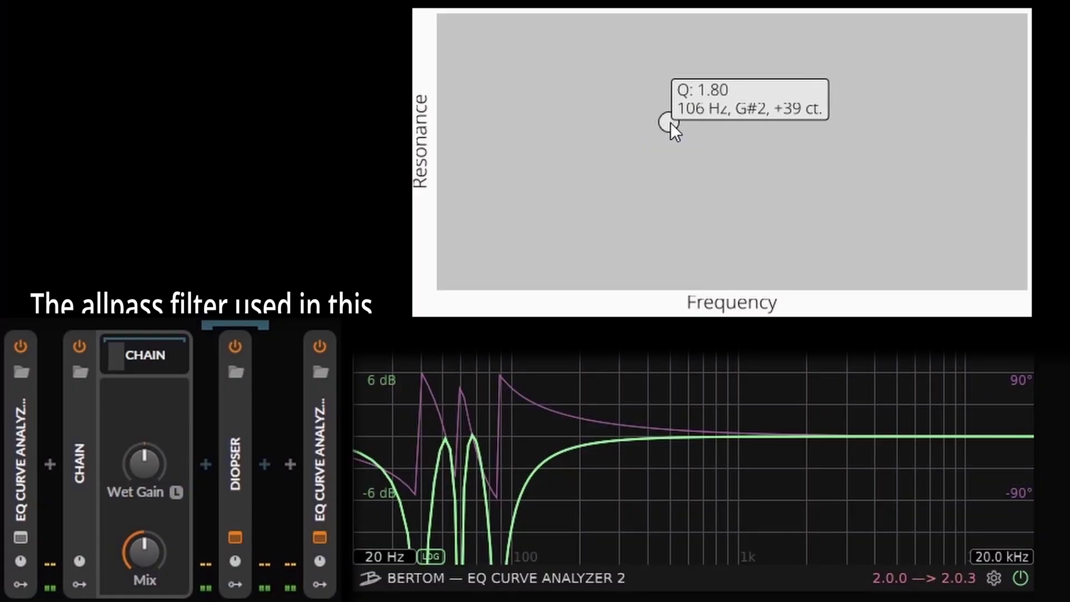
Move the allpass filter point to a higher frequency and lower resonance, and adjust the Chain's mix
left_click_drag(670, 122, 830, 160)
left_click_drag(128, 563, 128, 557)
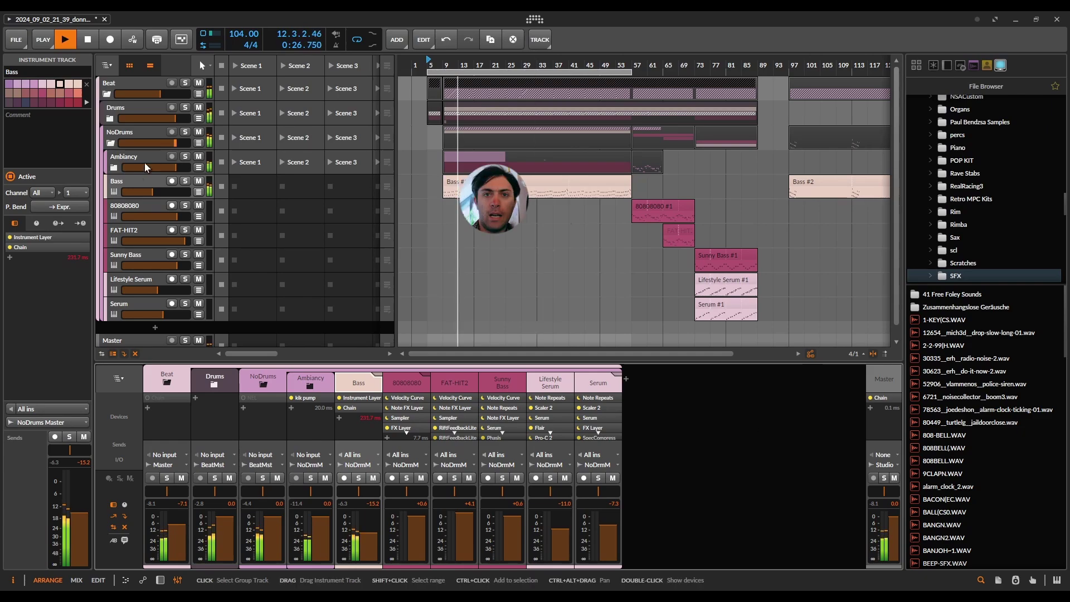
Toggle the folding of the Ambiancy and Drums group tracks and the detail editor
left_click(114, 167)
left_click(111, 120)
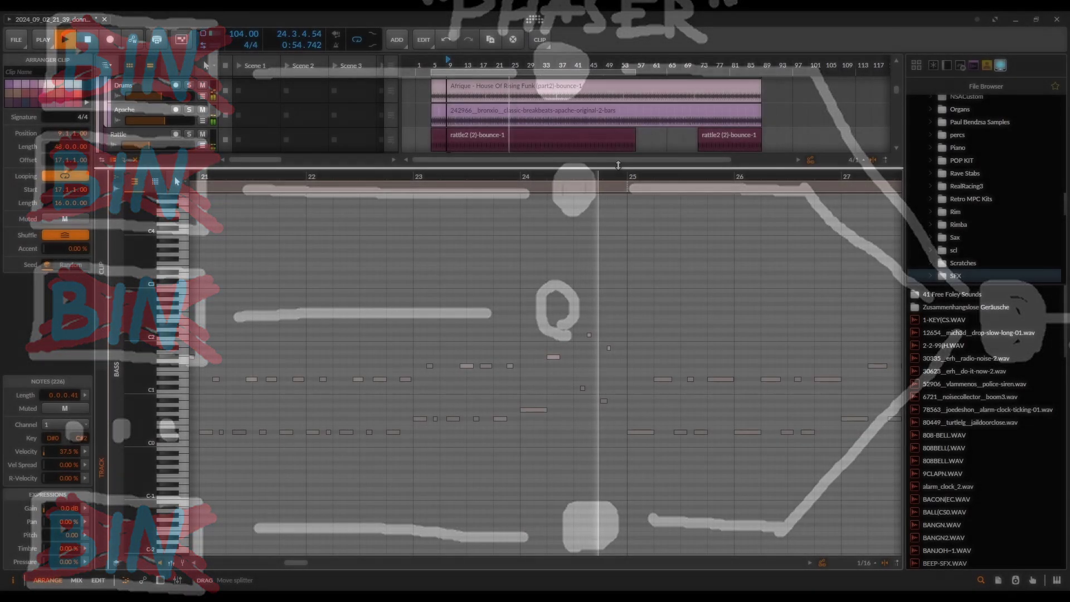
key("e")
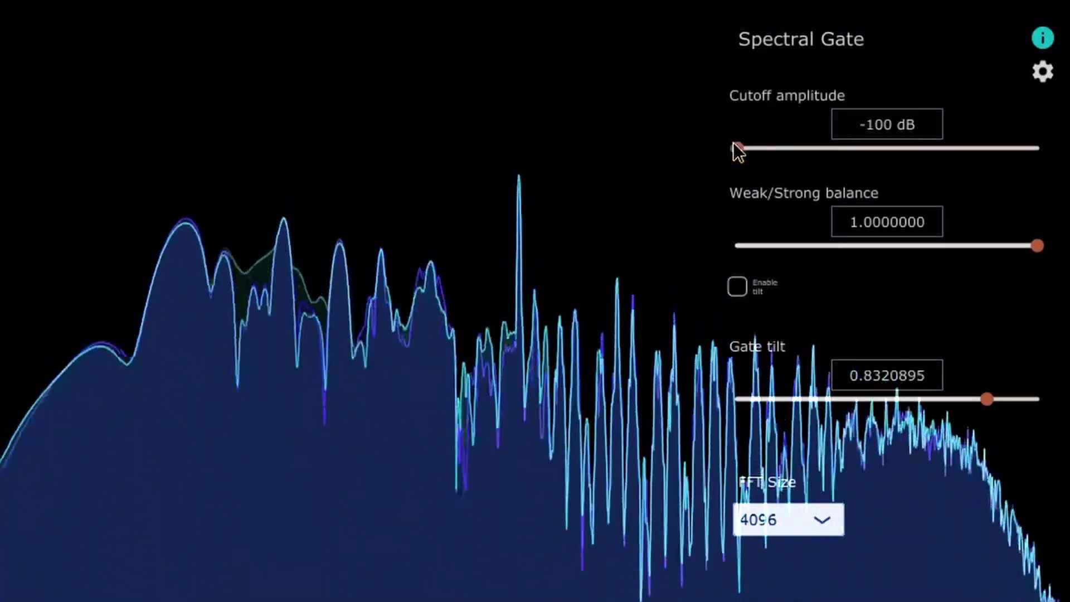
Raise the Spectral Gate's cutoff amplitude from -100 dB
left_click_drag(735, 151, 1013, 51)
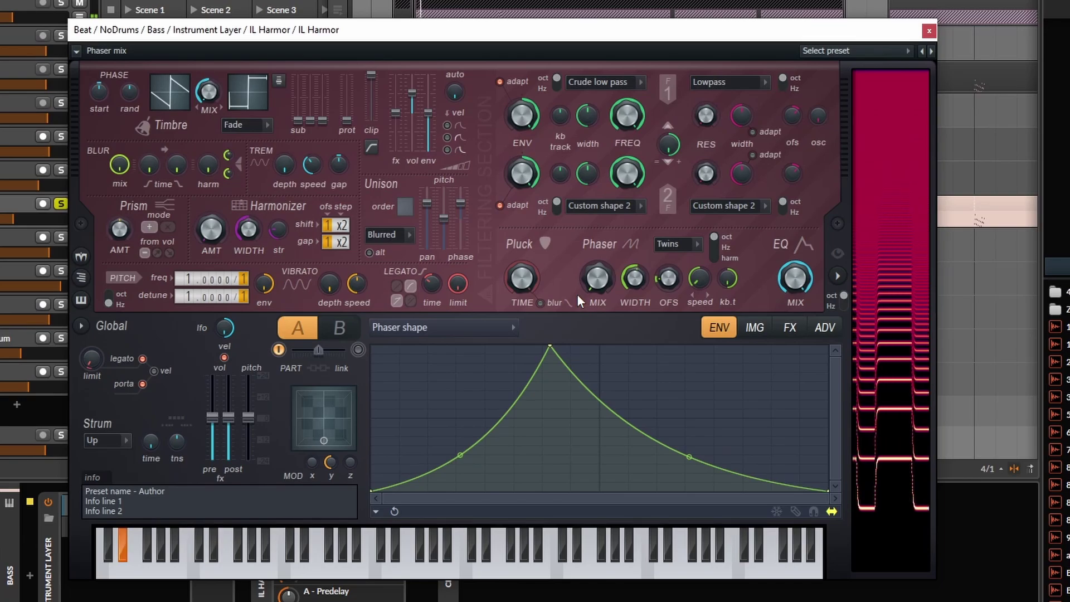
Raise the phaser mix in the Harmor instrument on the Bass track
left_click_drag(577, 293, 577, 284)
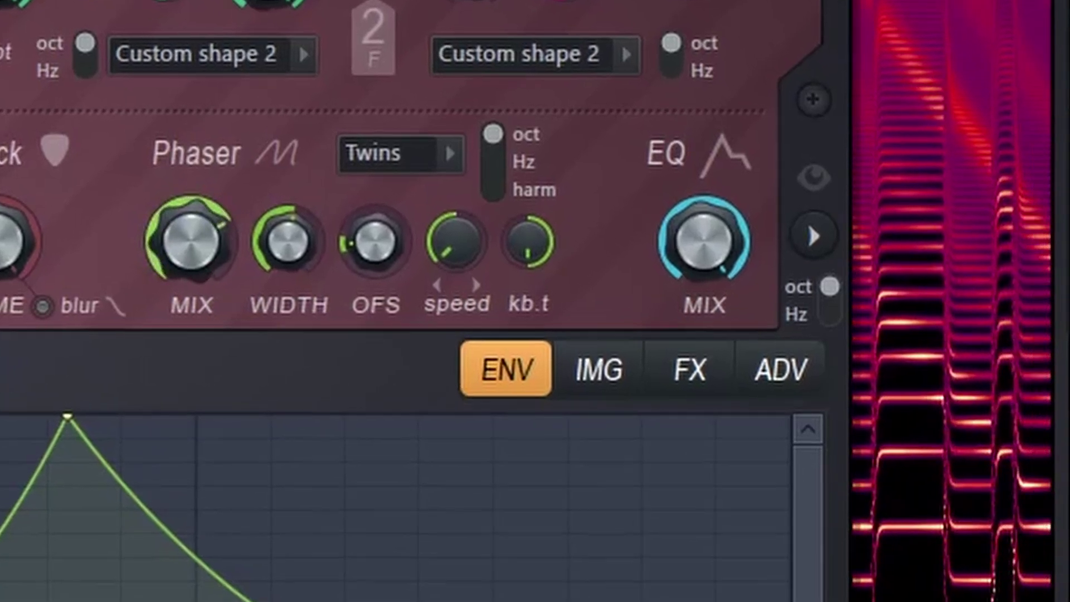
left_click_drag(143, 236, 144, 225)
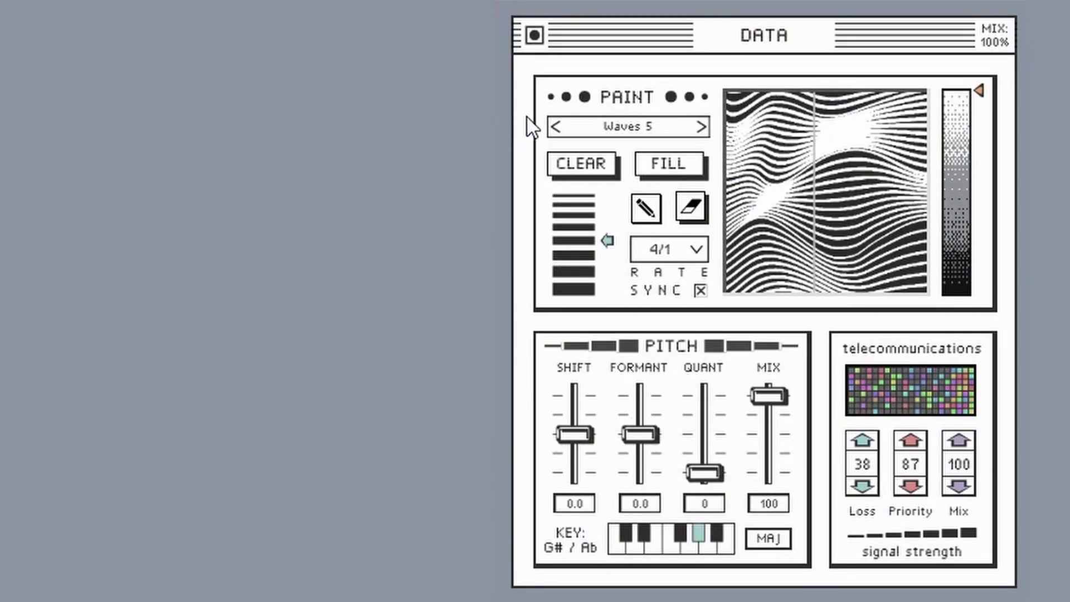
Step the Digitalis paint pattern back through Waves 4 and Waves 3 to Waves 2
left_click(555, 127)
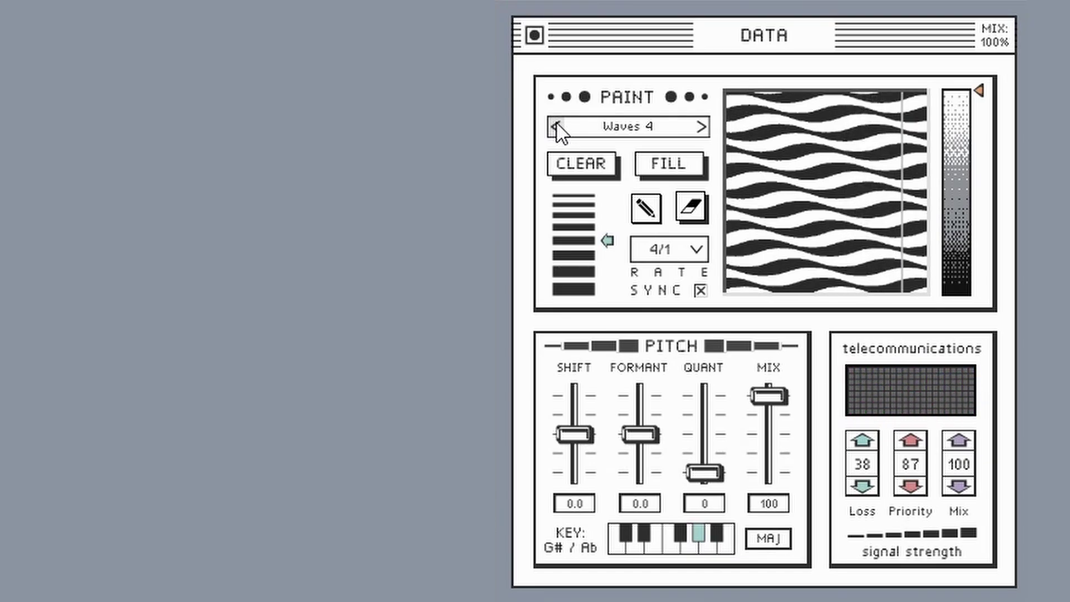
left_click(555, 127)
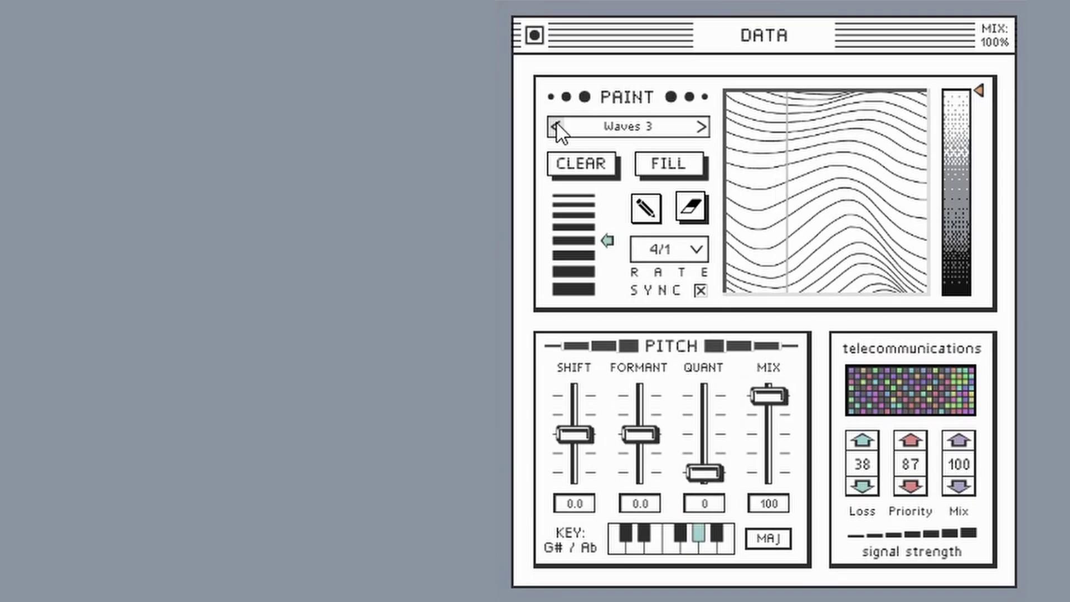
left_click(556, 127)
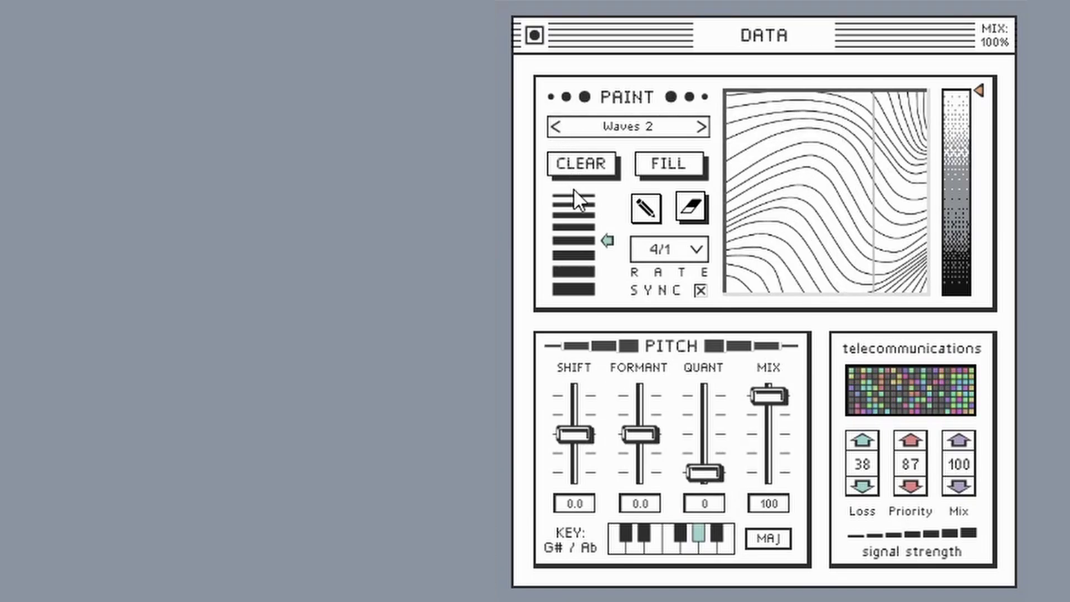
Set the Digitalis pitch formant to 12.0 and shift to 24.0, and advance the paint pattern by two
left_click_drag(639, 434, 635, 382)
left_click_drag(575, 434, 573, 387)
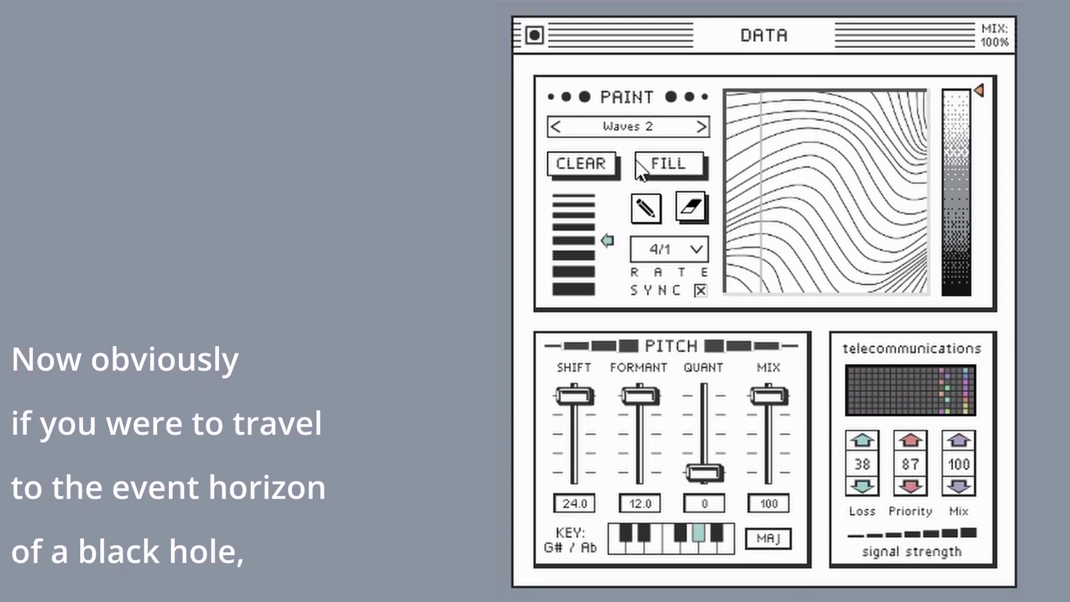
left_click(701, 127)
left_click(702, 128)
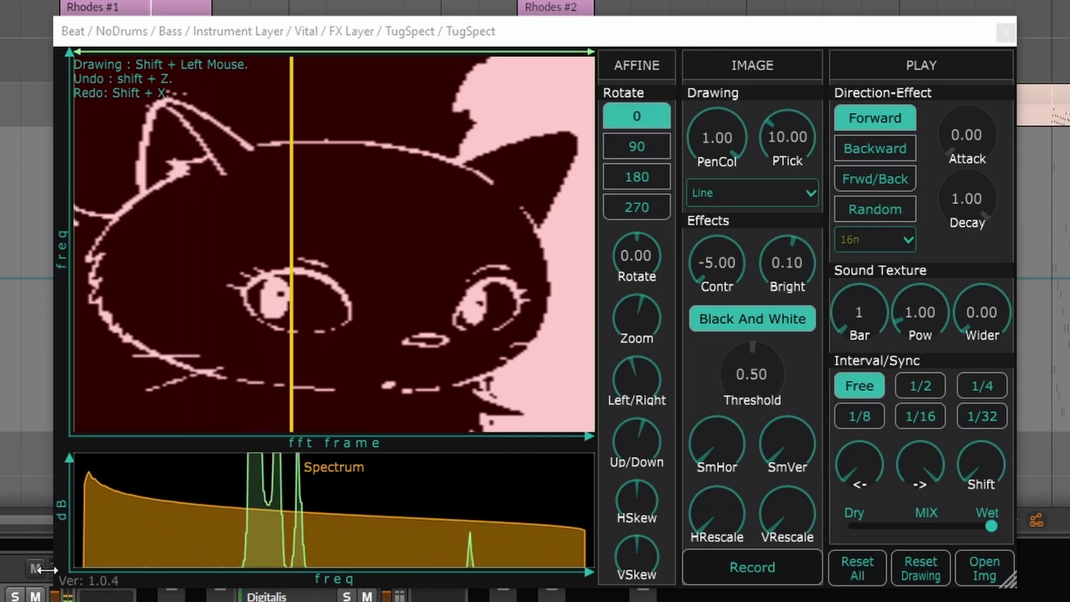
Turn TugSpect's Black And White image effect off and back on
left_click(741, 321)
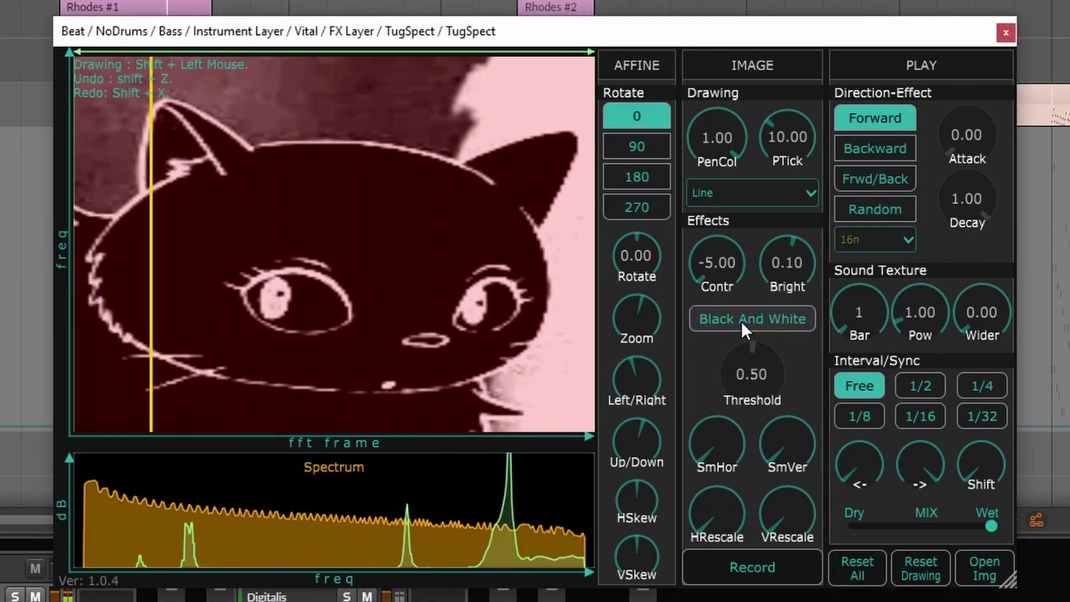
left_click(741, 321)
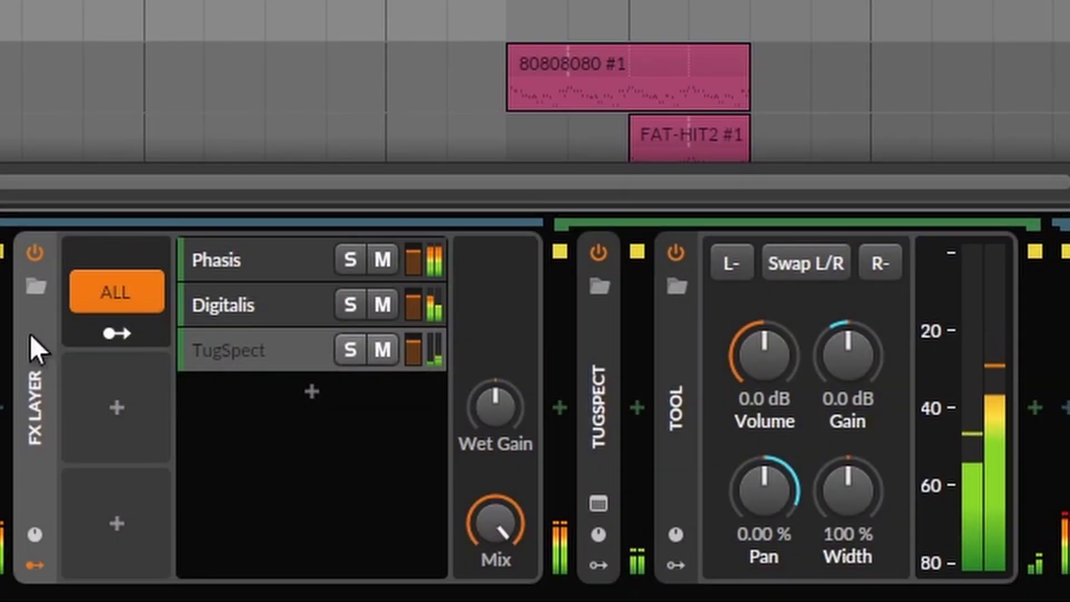
Select the Digitalis and then the Phasis layer in the FX Layer, and open the Phasis plug-in window
left_click(256, 306)
left_click(263, 258)
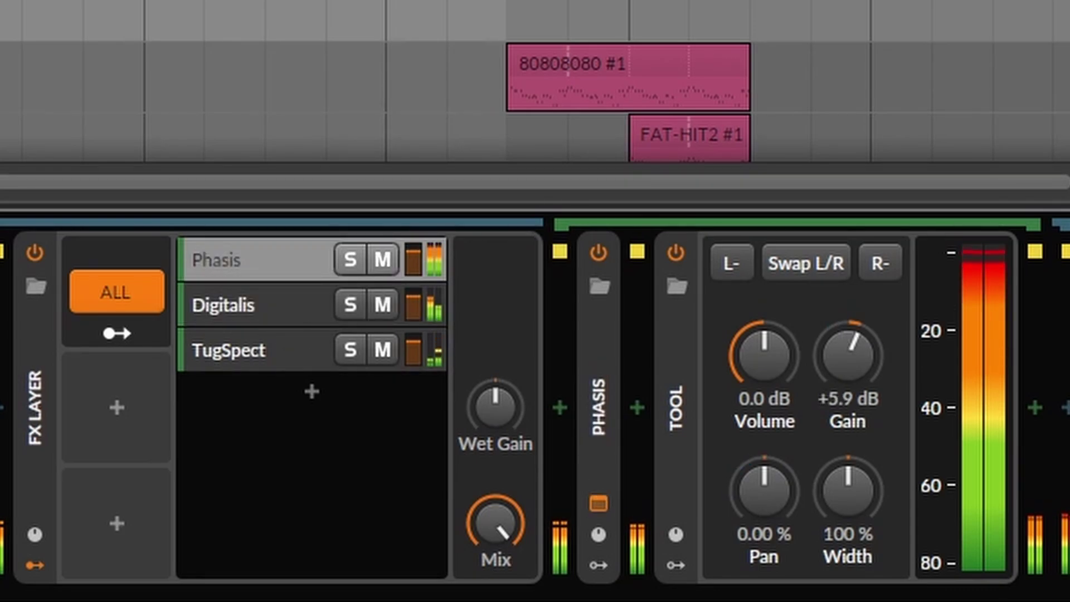
left_click(599, 503)
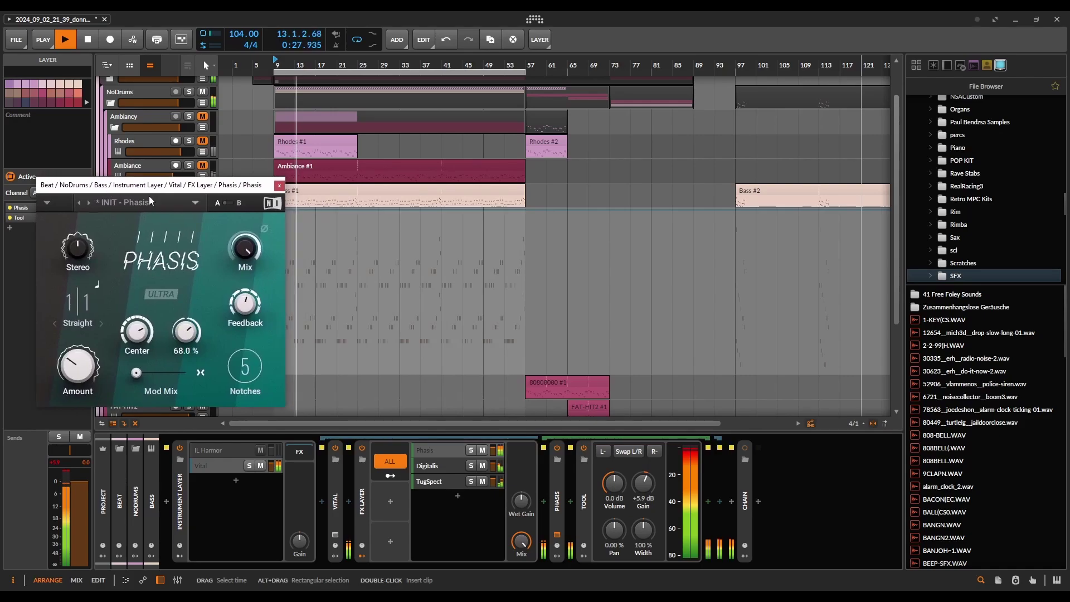
Select the Digitalis layer, open its plug-in window and move it beside the Phasis window
left_click(429, 465)
left_click(557, 535)
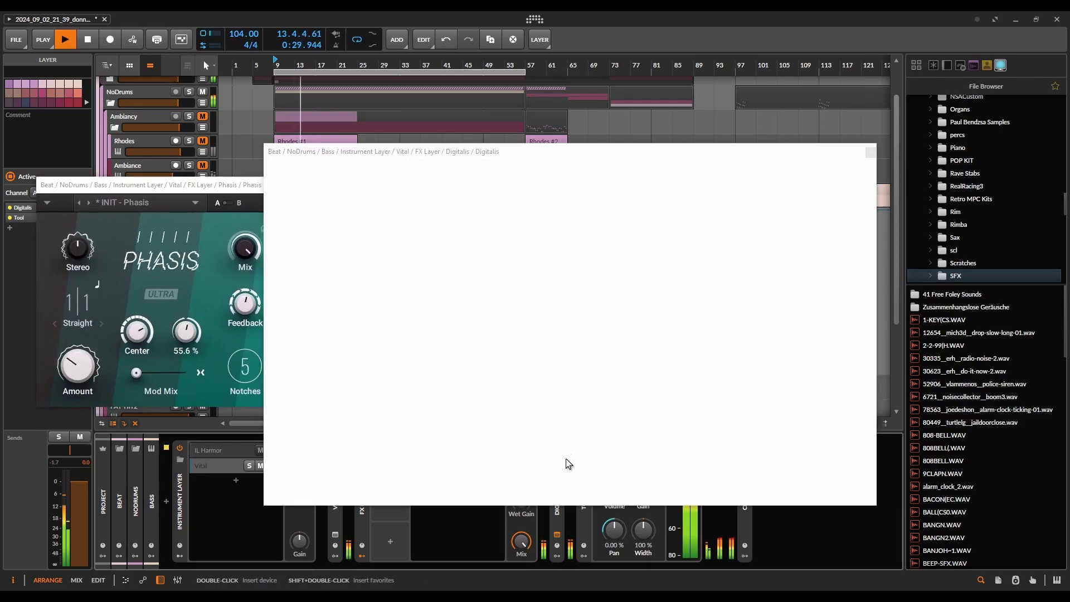
left_click_drag(577, 152, 592, 43)
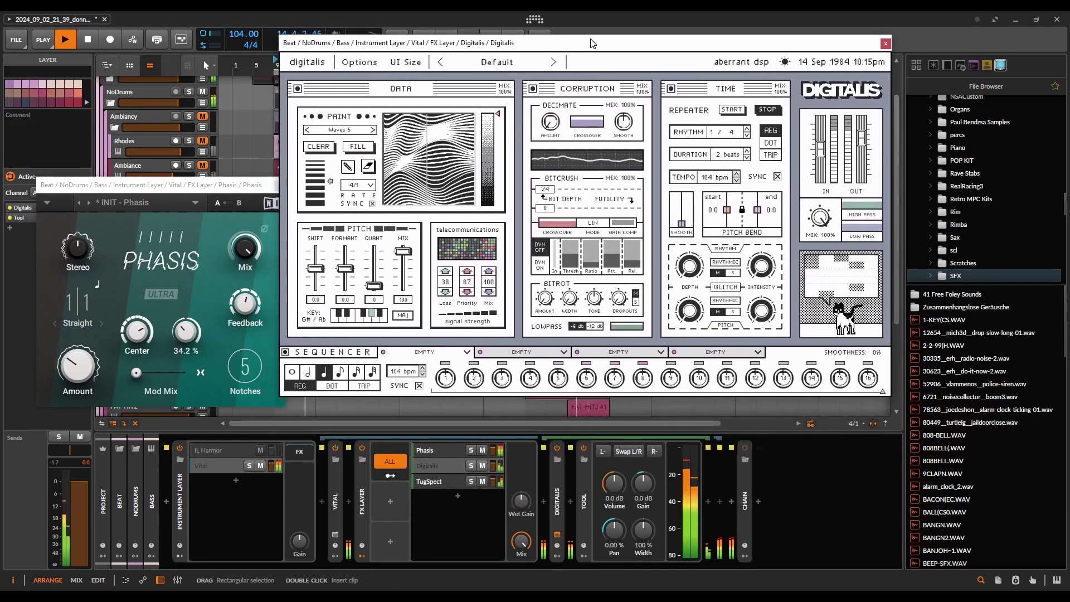
Select the TugSpect layer, open its plug-in window and place it over the lower part of the Digitalis window
left_click(430, 482)
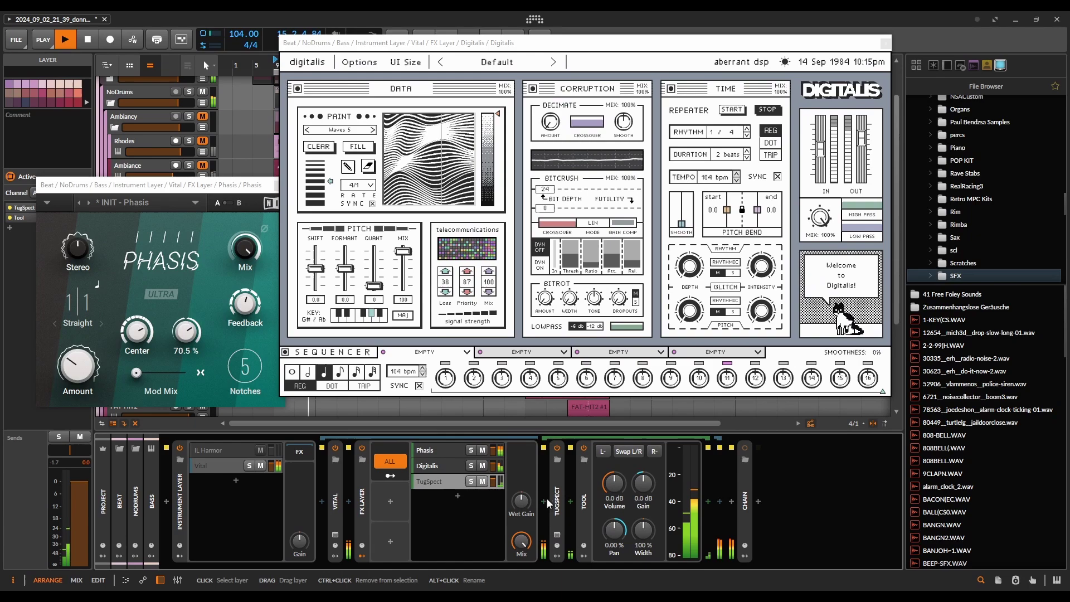
left_click(557, 534)
left_click_drag(603, 160, 727, 267)
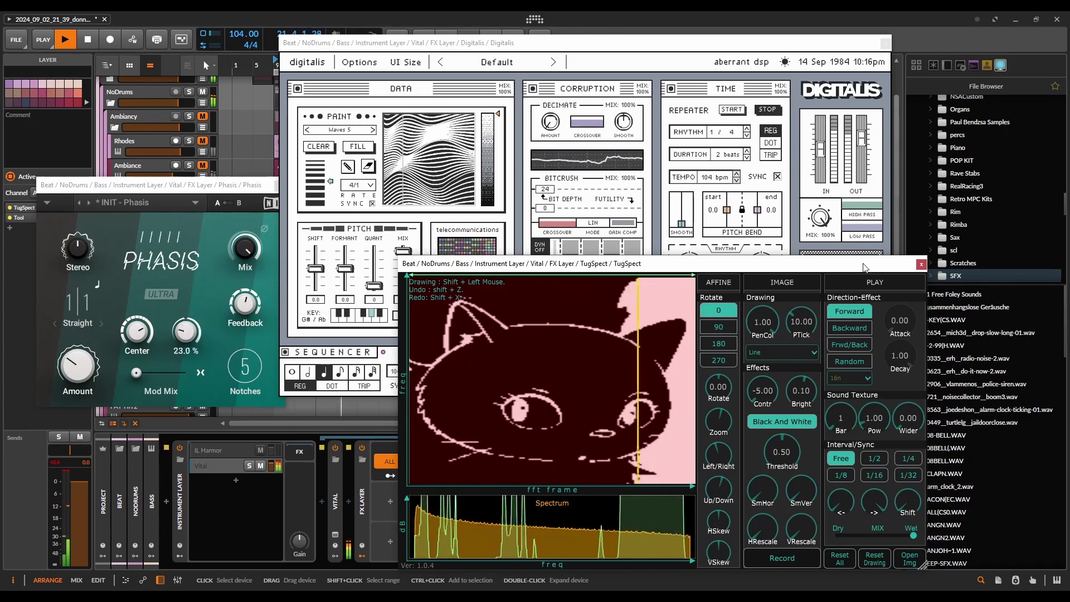
Close the TugSpect, Digitalis and Phasis plug-in windows
left_click(921, 265)
left_click(885, 42)
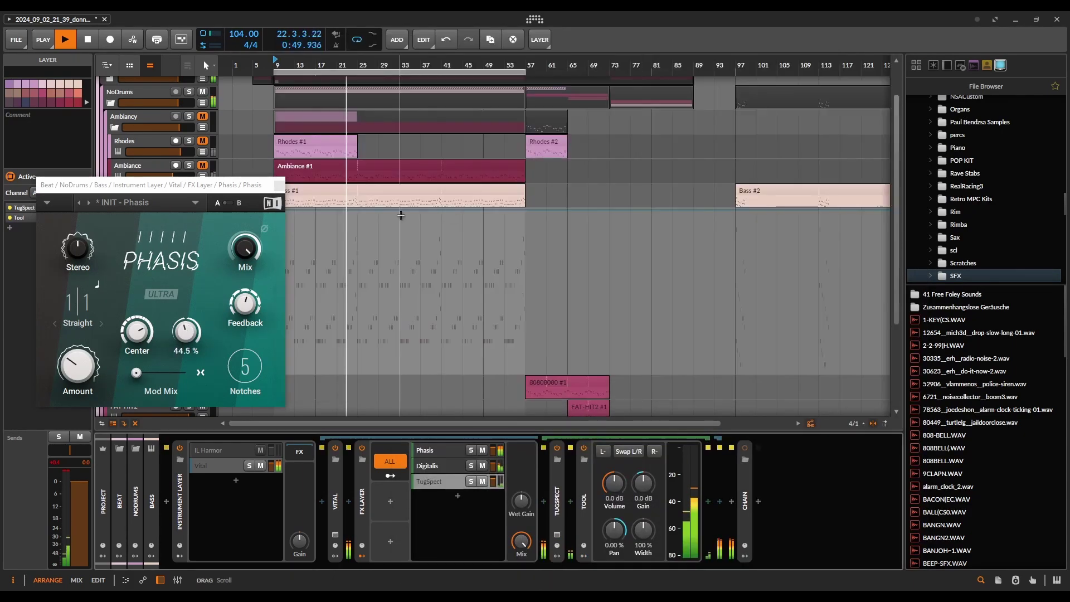
left_click(279, 185)
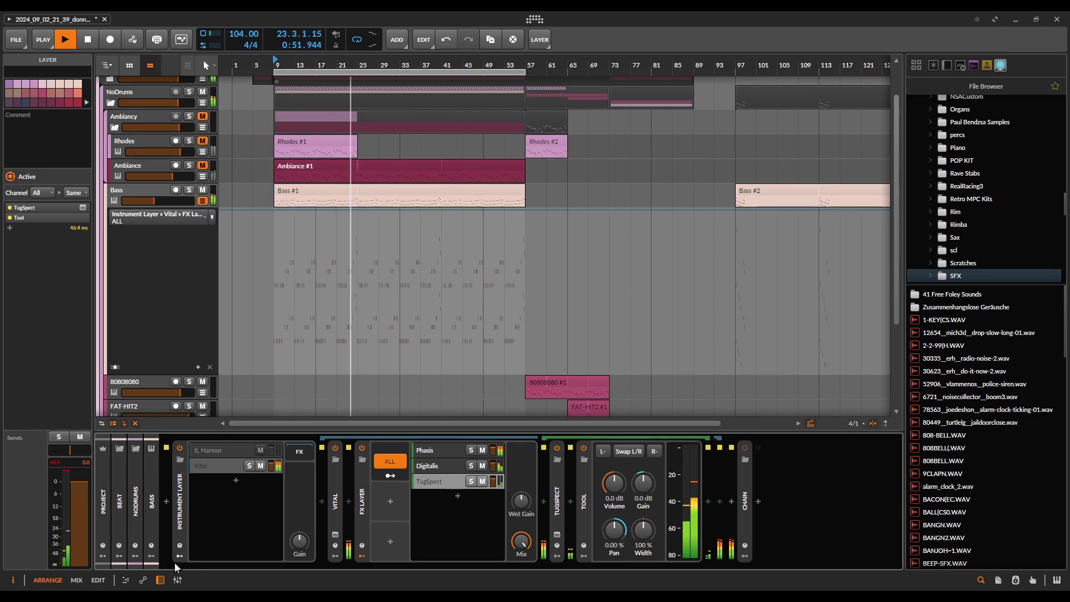
Show the IL Harmor and Vital windows from the Instrument Layer, arranging them so both are partly visible
left_click(209, 449)
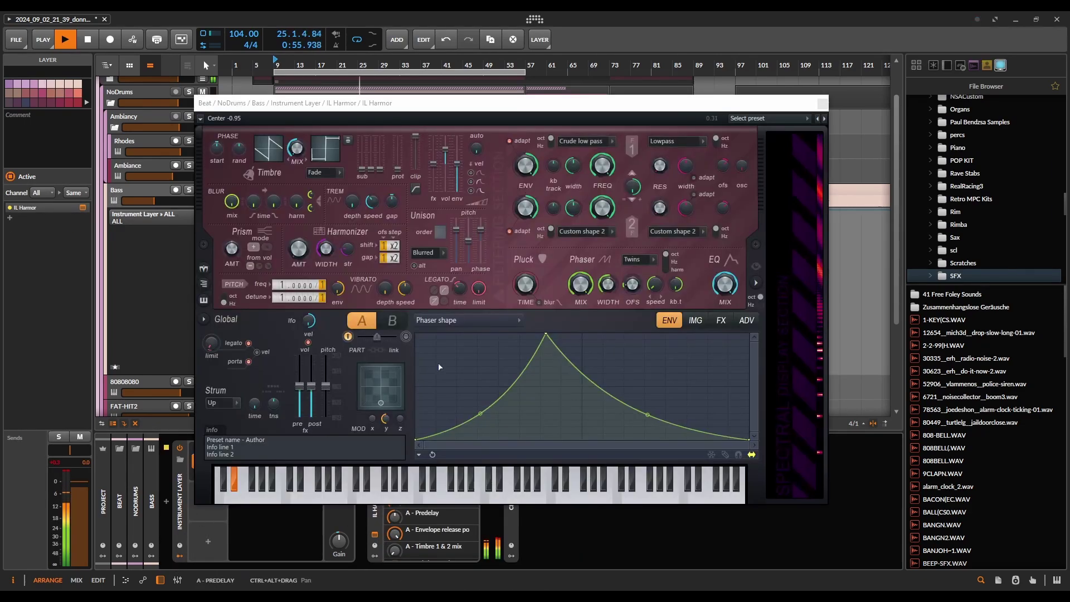
left_click_drag(446, 103, 270, 40)
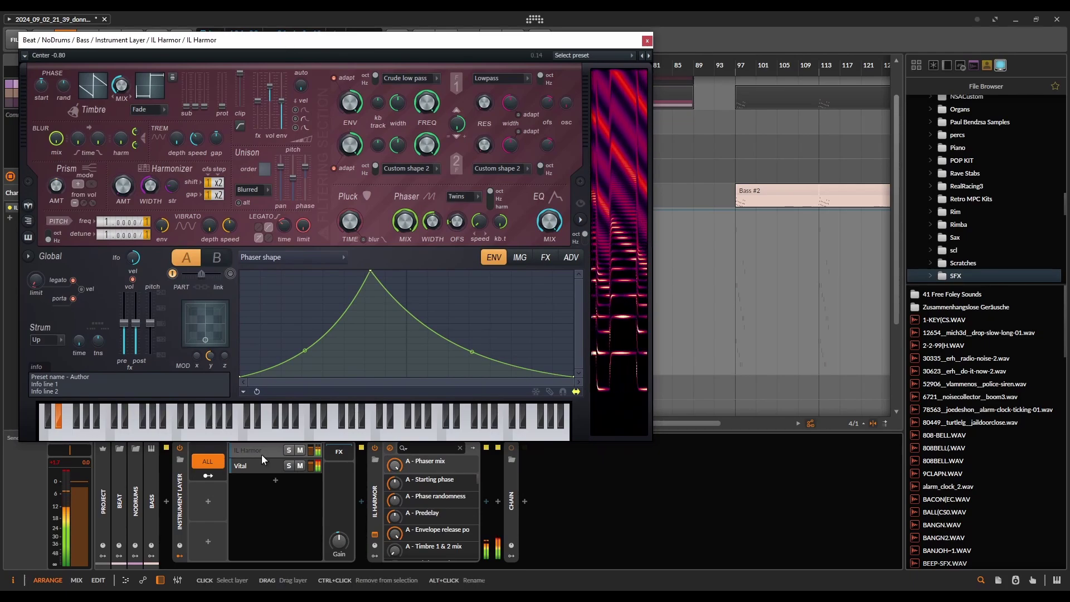
left_click(273, 465)
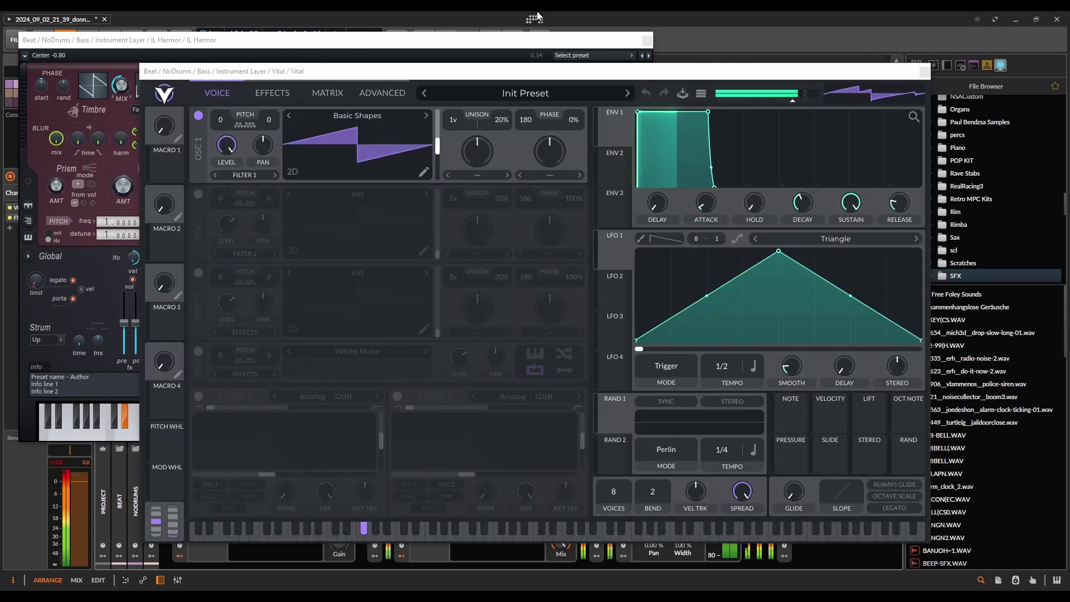
left_click_drag(522, 71, 478, 229)
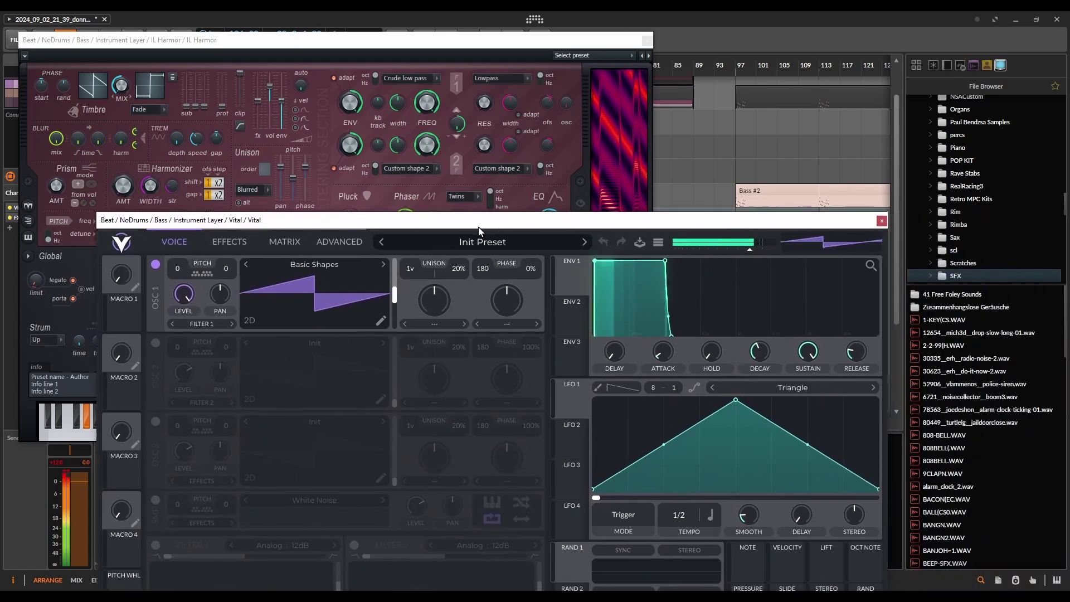
Close the Vital and IL Harmor plug-in windows
left_click(882, 221)
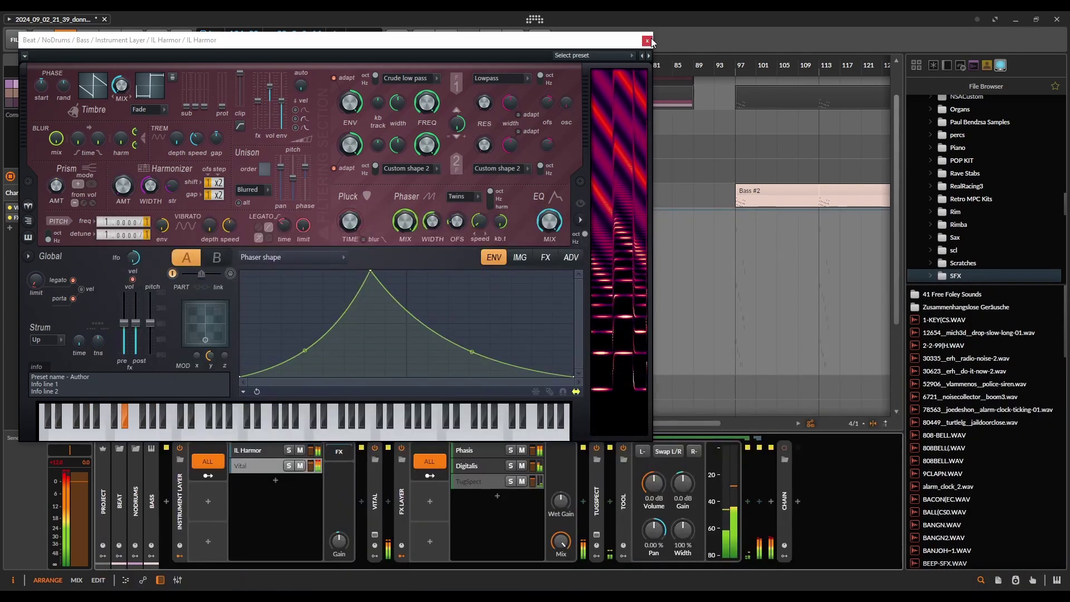
left_click(647, 41)
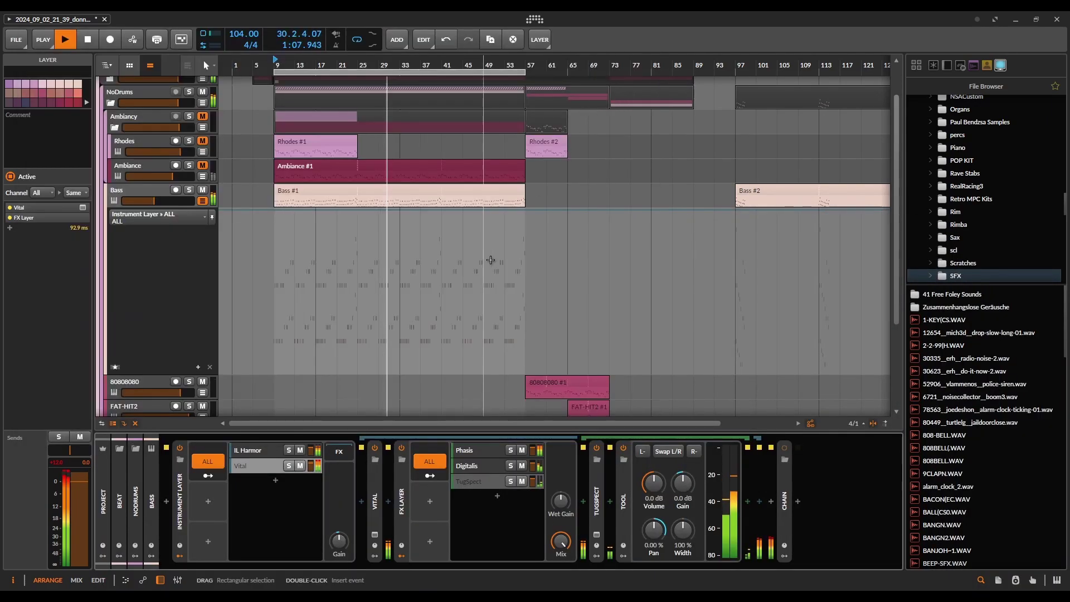
Collapse the Instrument Layer device and expand the following Chain to reveal its nested devices
left_click(407, 526)
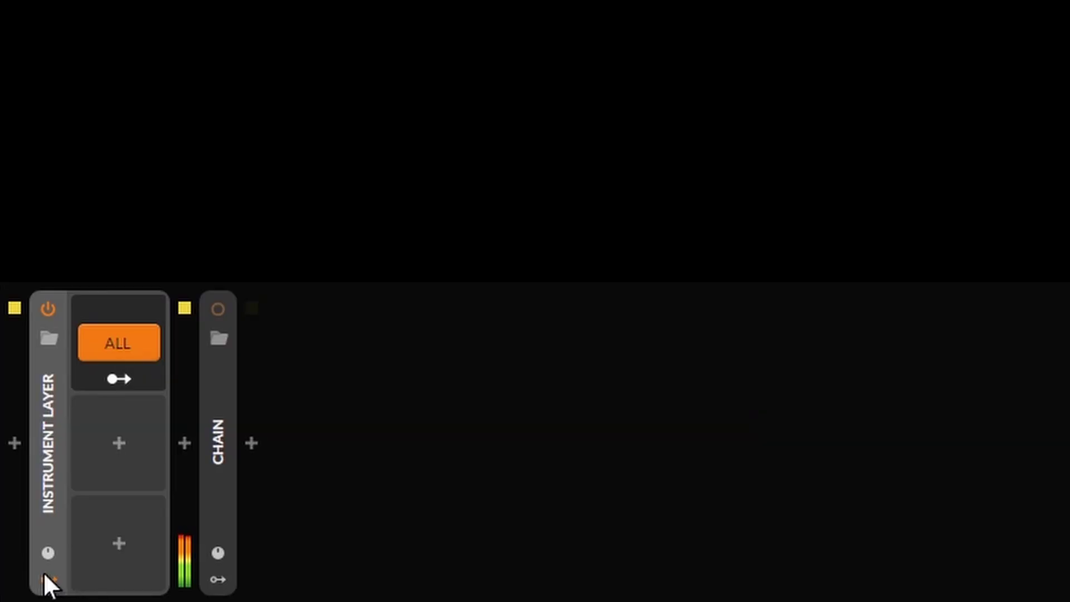
double_click(50, 546)
left_click(115, 440)
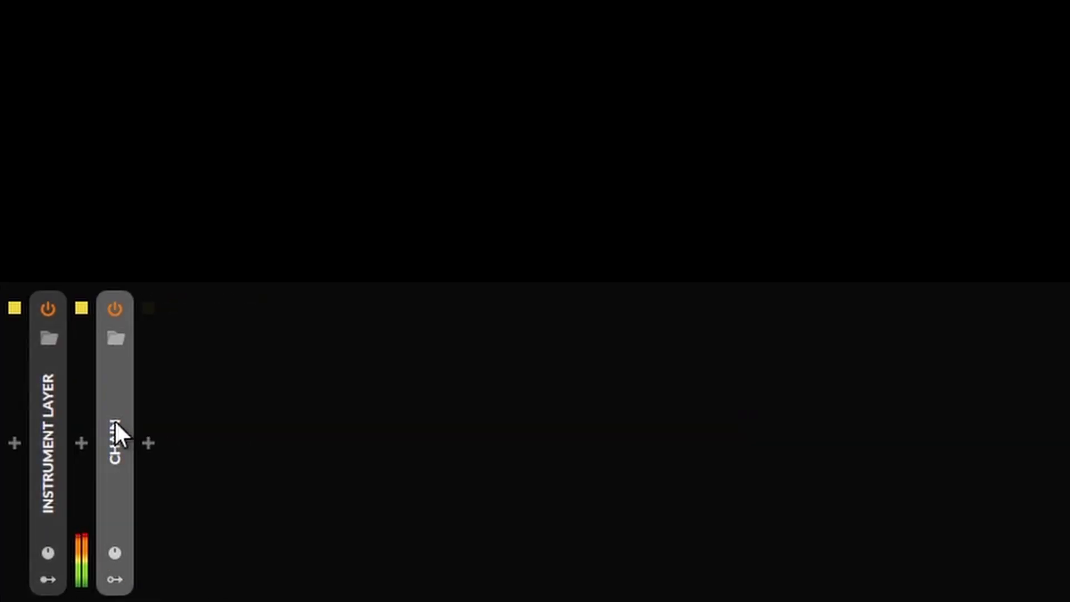
double_click(116, 422)
left_click(192, 319)
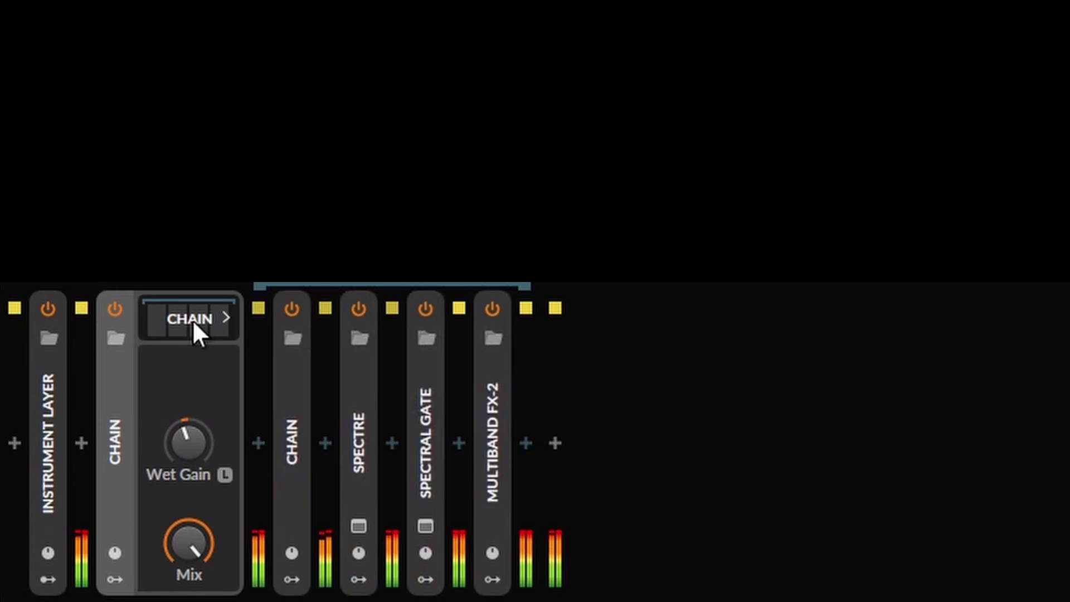
Expand the nested Chain to inspect the Fuzzploid plug-in window, and collapse that Chain again
double_click(287, 479)
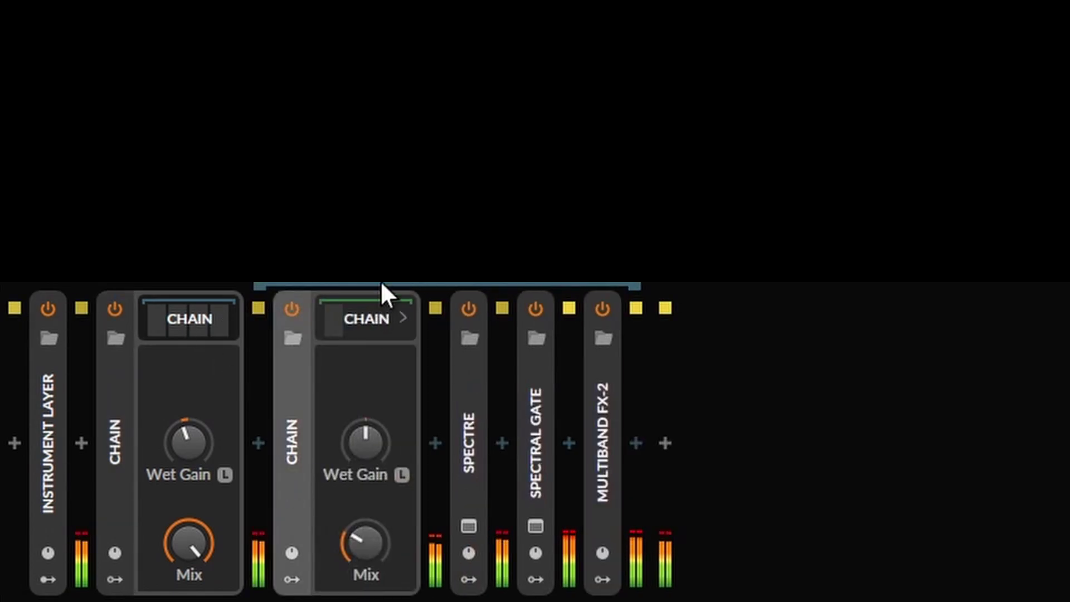
left_click(381, 312)
left_click(469, 526)
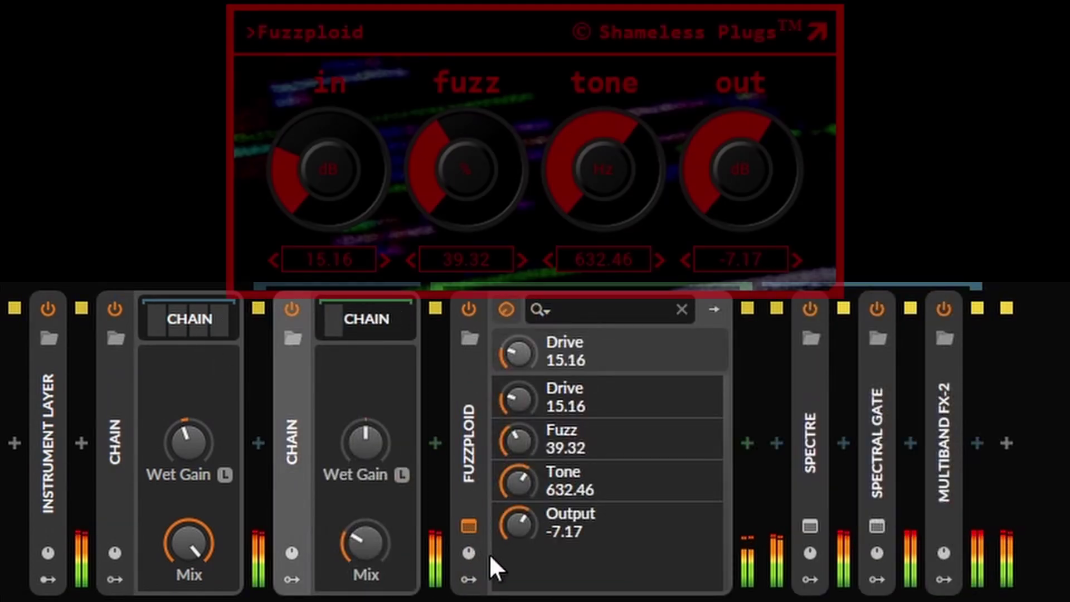
left_click(470, 525)
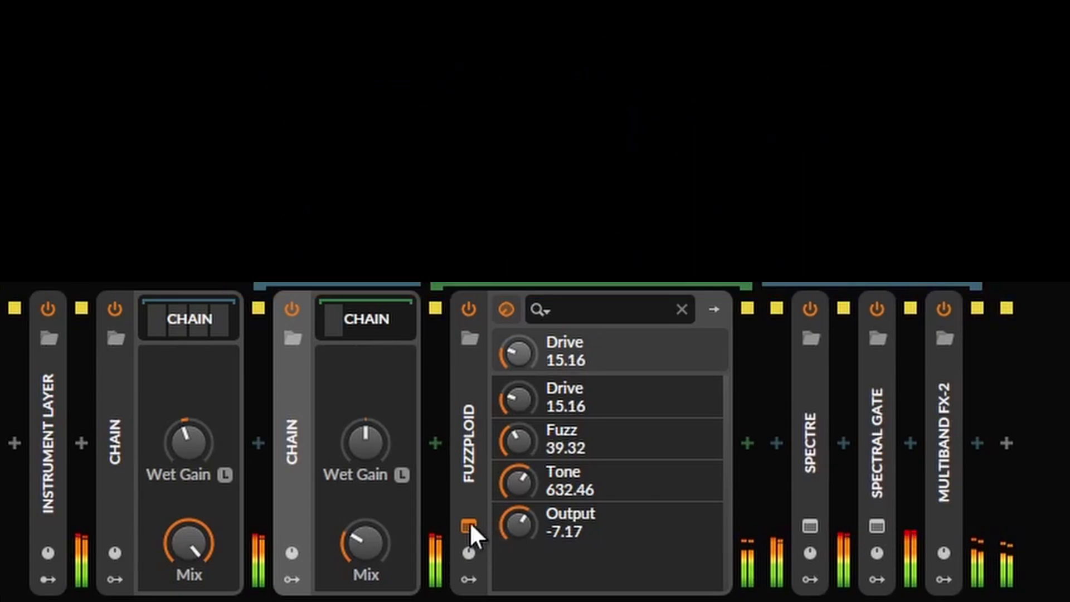
double_click(293, 447)
Show the Spectre and Spectral Gate plug-in windows in turn, closing each one after viewing
left_click(360, 523)
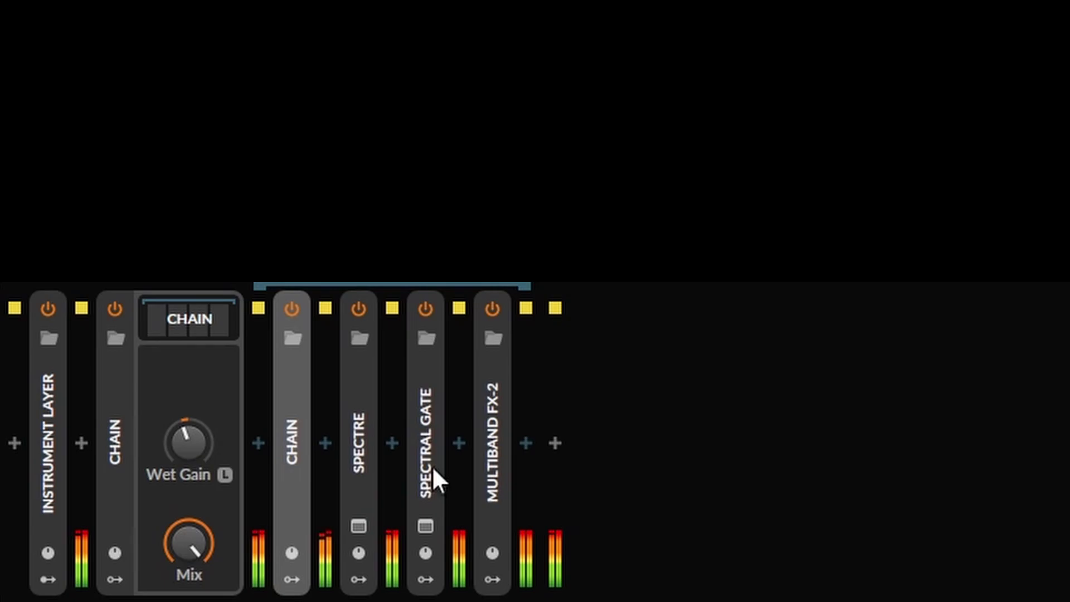
left_click(427, 524)
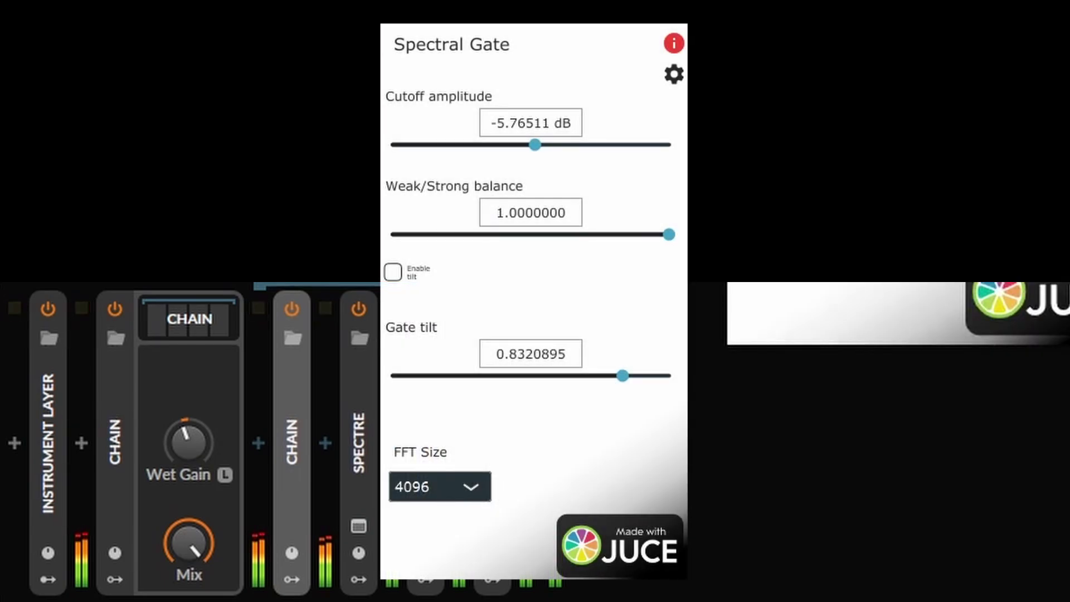
left_click(425, 526)
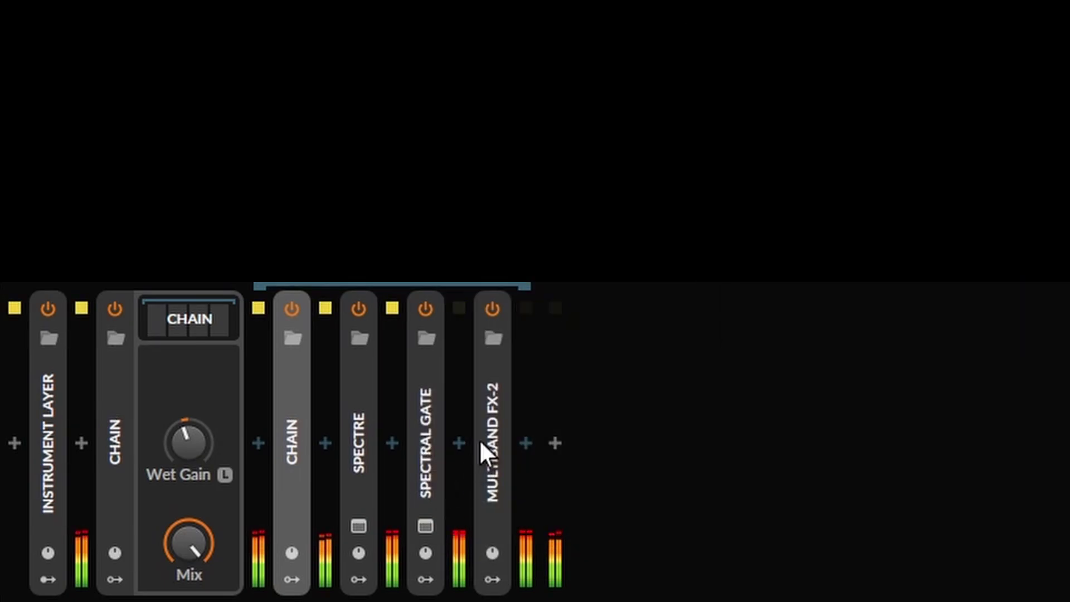
Expand Multiband FX-2 and show the Pro-C 2 windows of its Low and High bands side by side
left_click(480, 438)
double_click(483, 434)
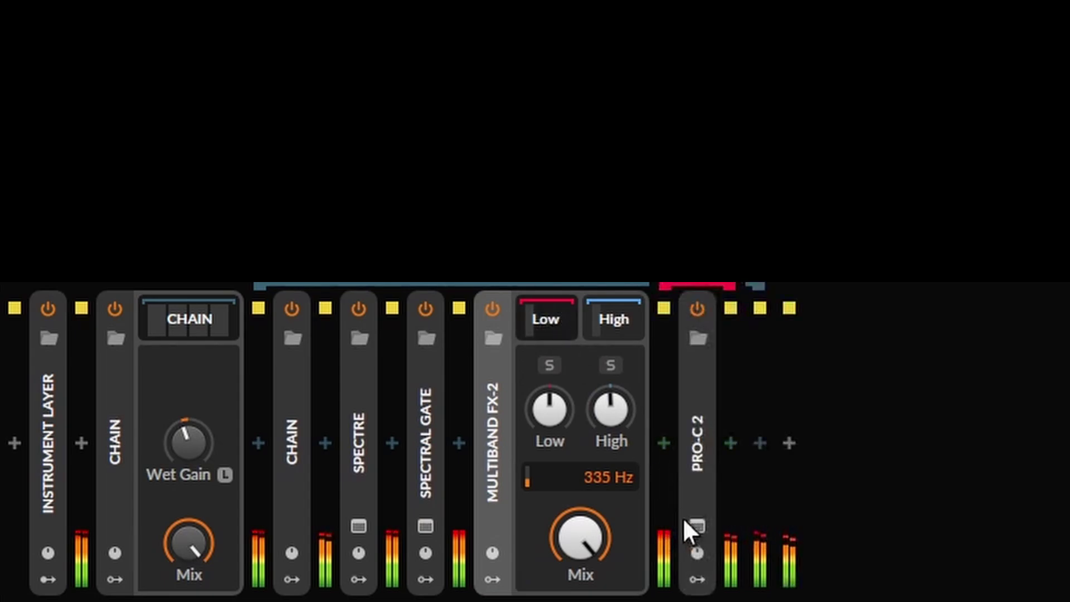
left_click(697, 526)
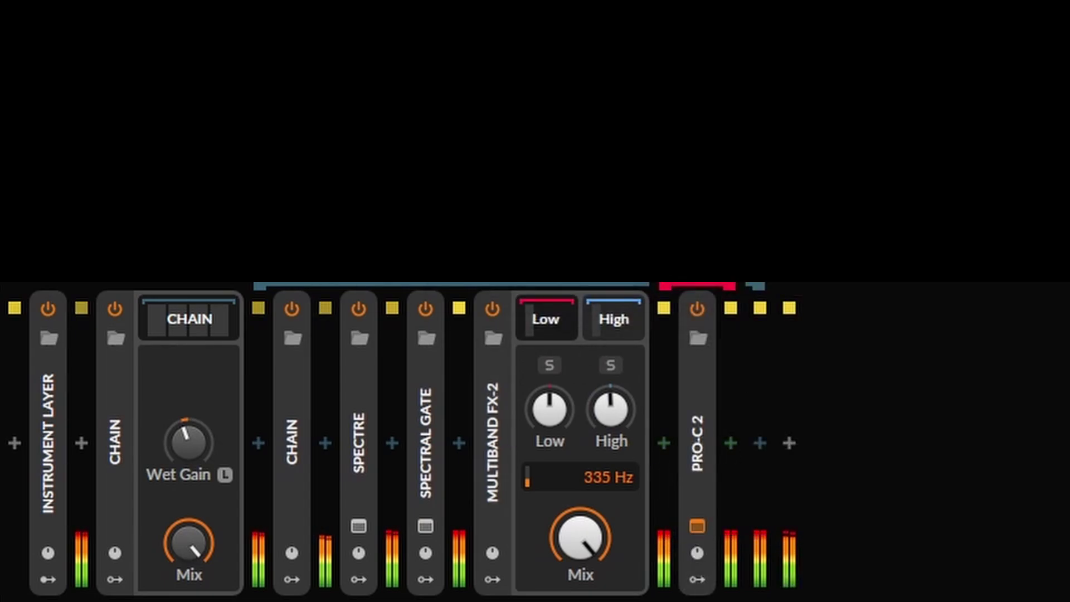
left_click(621, 318)
left_click(697, 525)
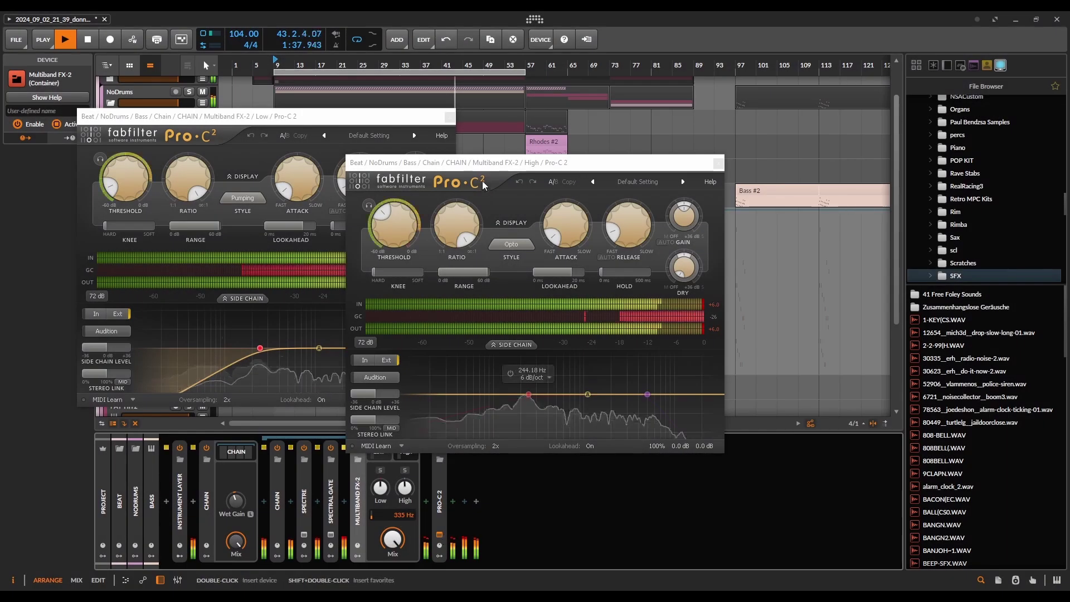
left_click_drag(478, 167, 646, 129)
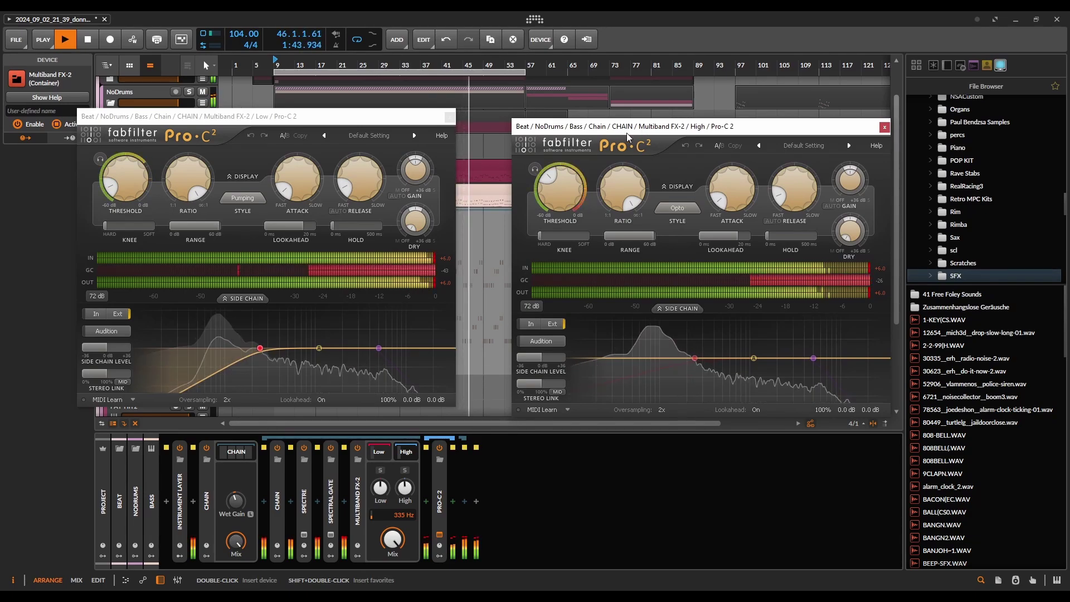
Close both Pro-C 2 windows and collapse the Multiband FX-2 and its parent Chain
left_click(883, 127)
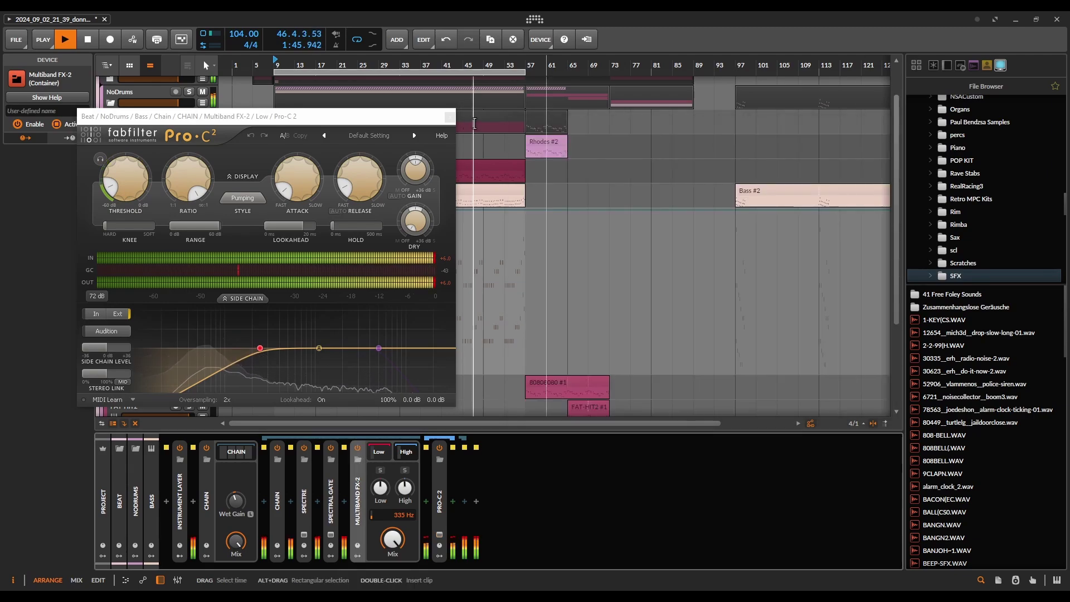
left_click(451, 119)
double_click(361, 515)
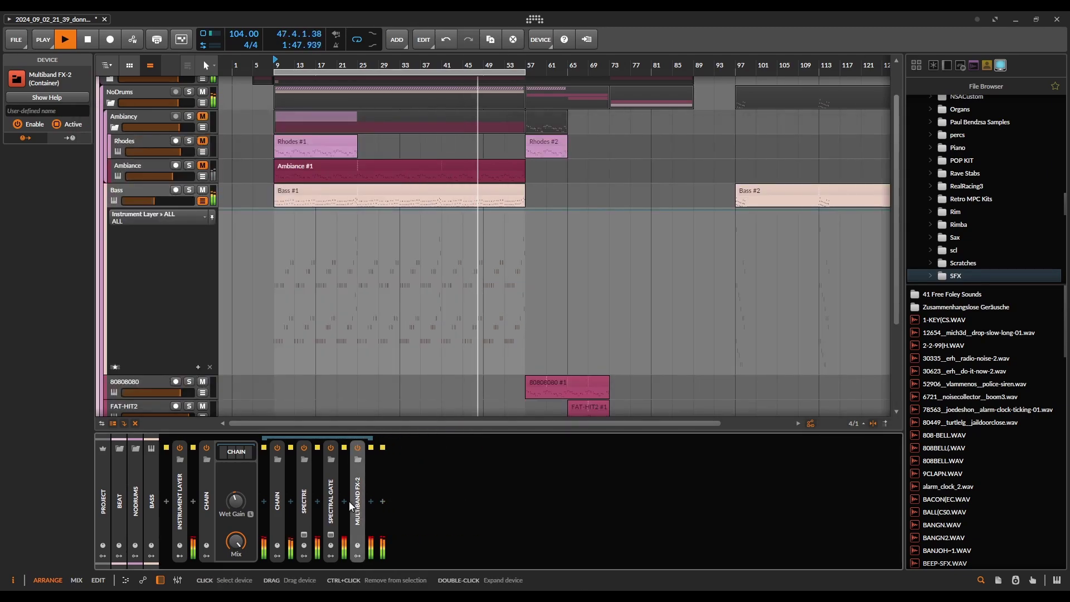
double_click(207, 504)
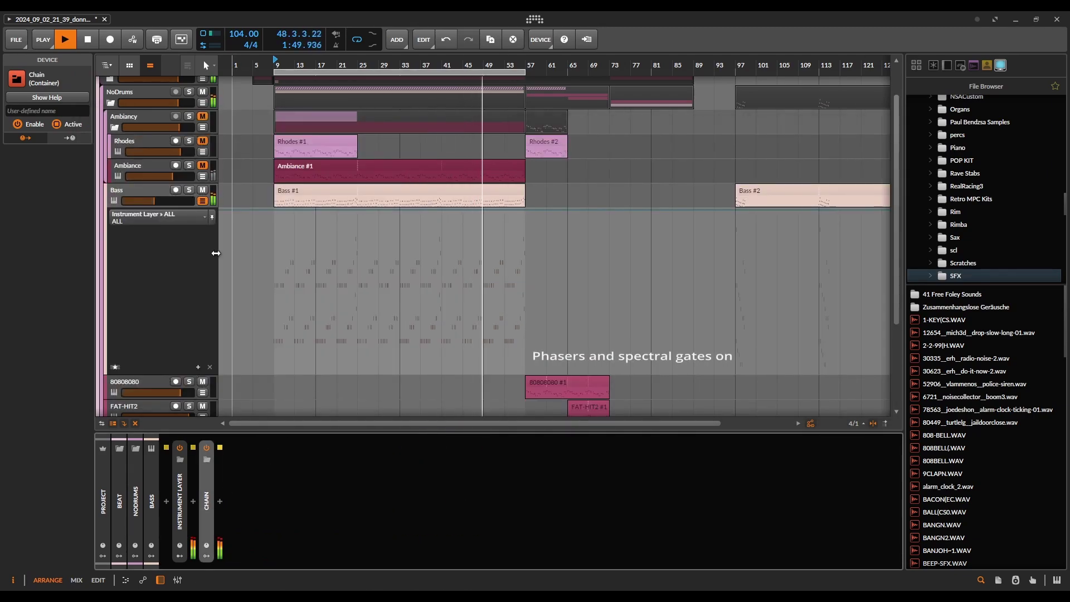
Unmute the Ambiance and Rhodes tracks and their Ambiancy group
left_click(202, 165)
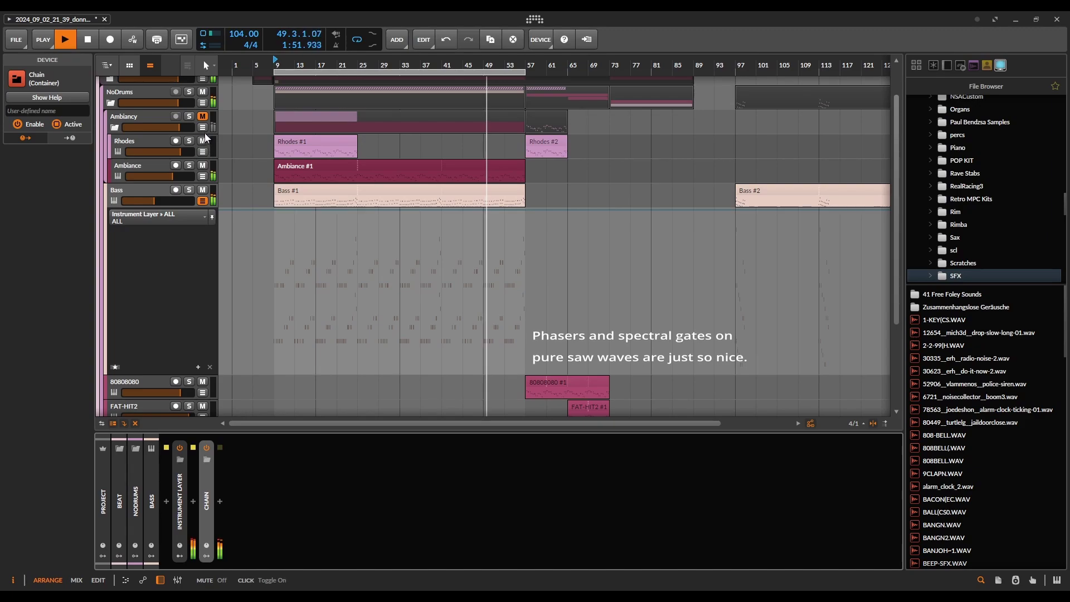
left_click(205, 143)
left_click(203, 115)
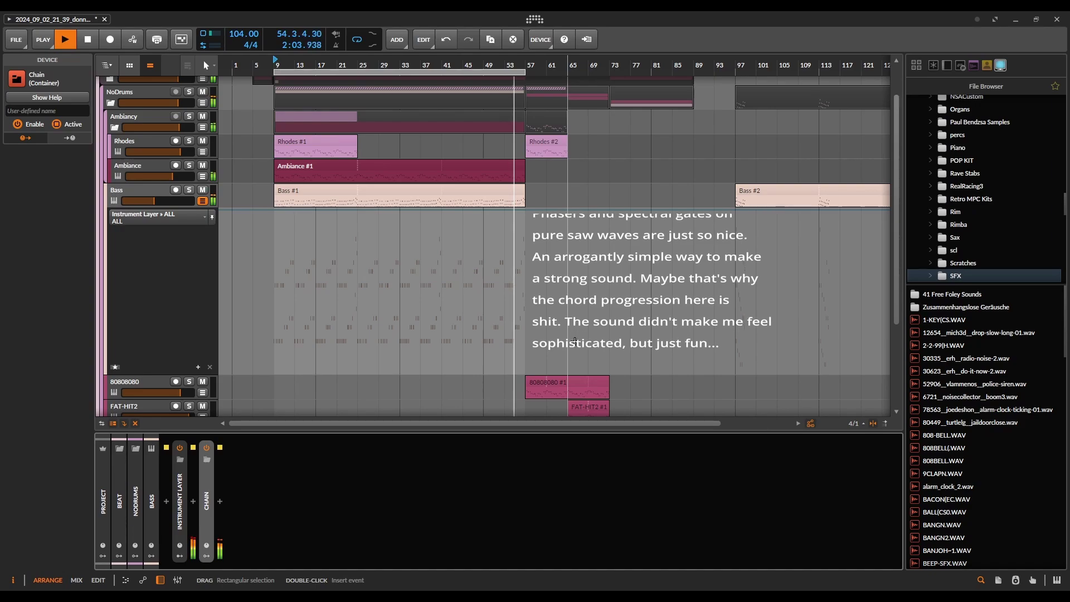
Restart playback from bar 9 to hear the bass together with the ambient tracks
scroll(274, 168, "up", 5)
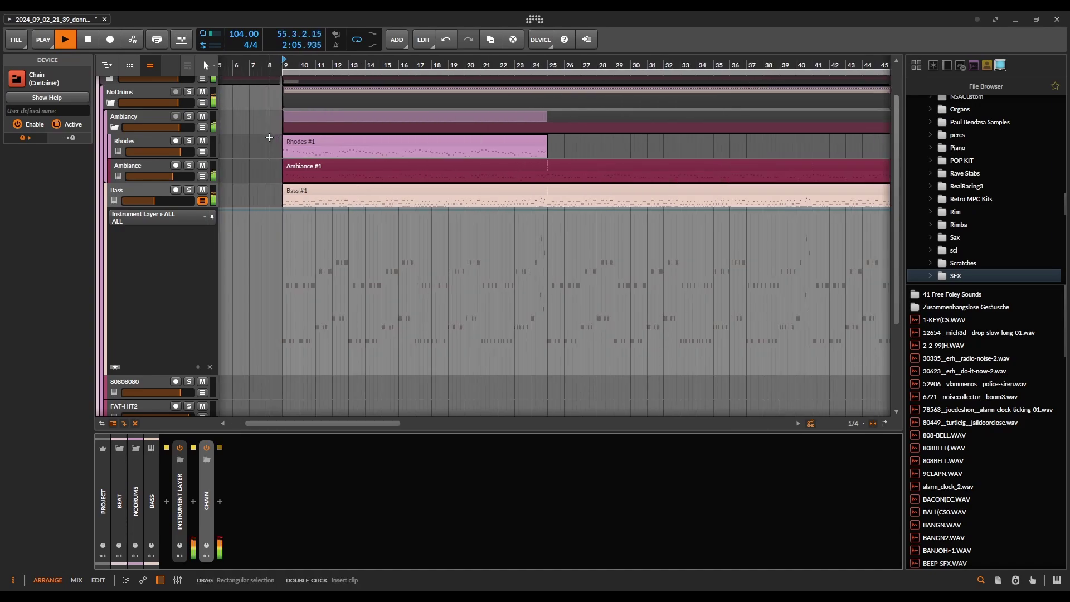
scroll(287, 149, "up", 2)
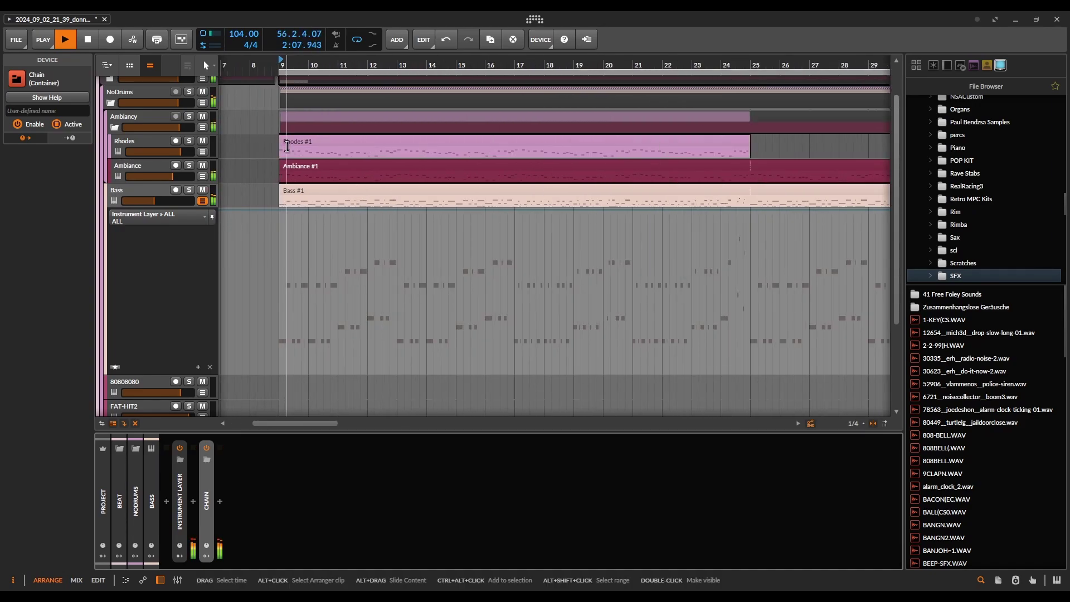
key("space")
key("space")
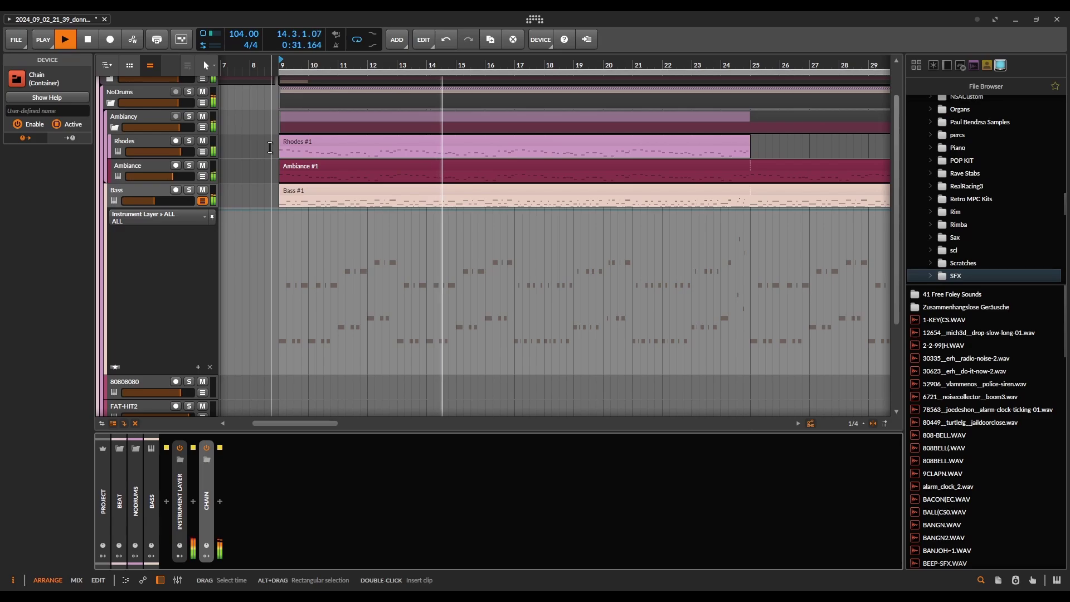
Enable the Chain device on the Beat group track and expand it to reveal its nested effects
scroll(270, 147, "up", 2)
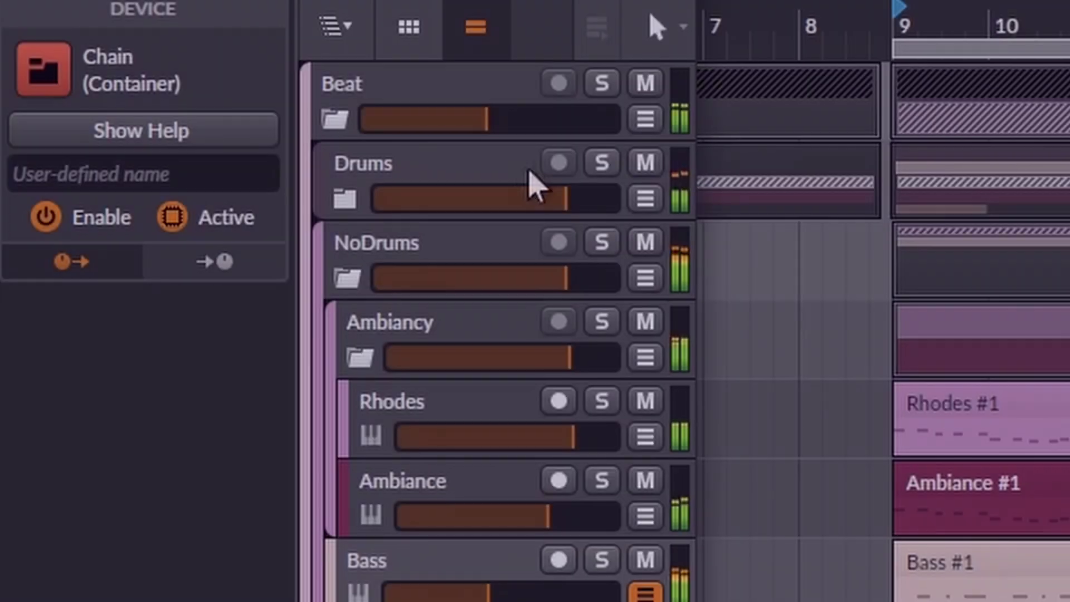
left_click(140, 89)
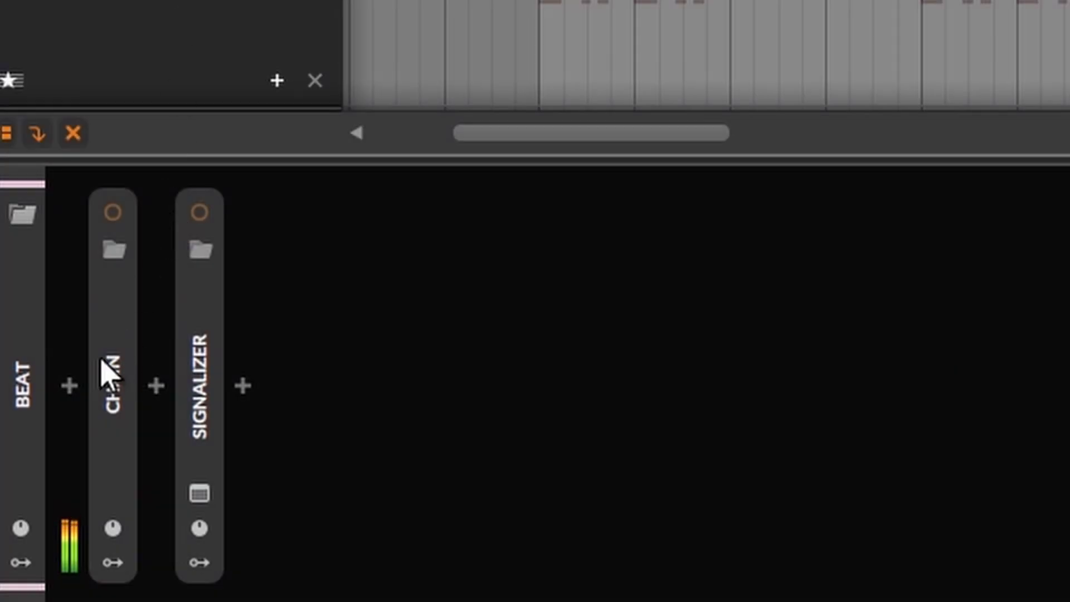
left_click(107, 371)
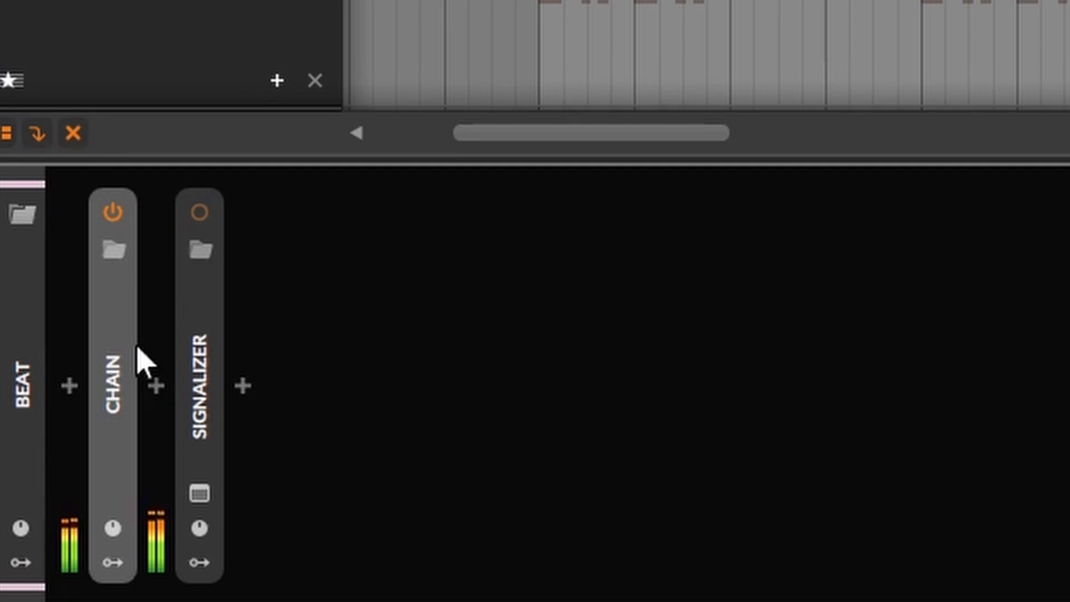
left_click(109, 362)
left_click(215, 225)
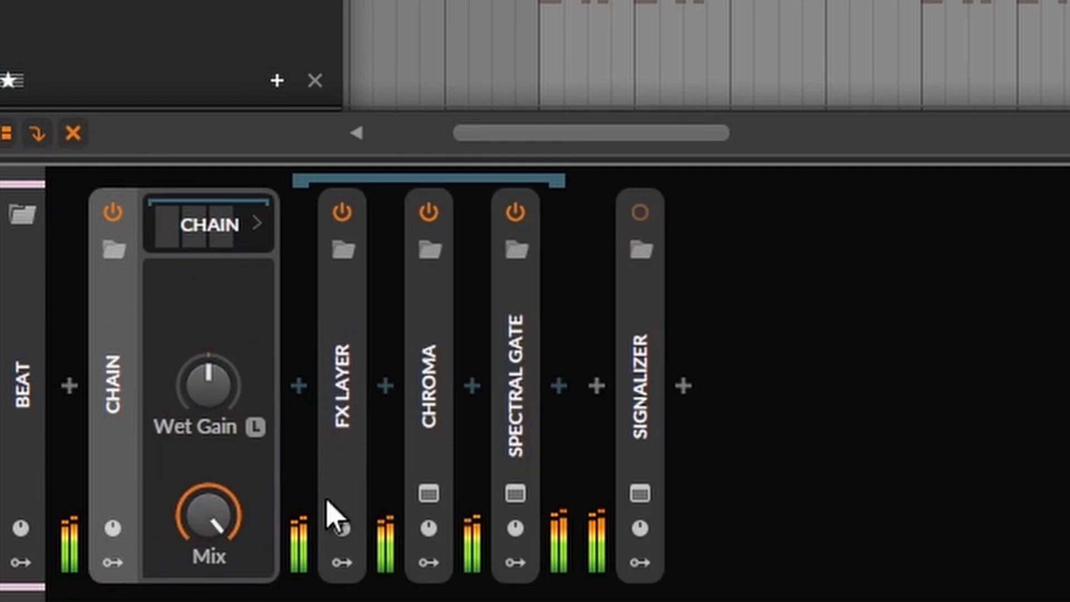
Expand the FX Layer, select its kHs Convolver layer, and view the Convolver plug-in window before closing it
left_click(349, 487)
left_click(349, 486)
left_click(504, 223)
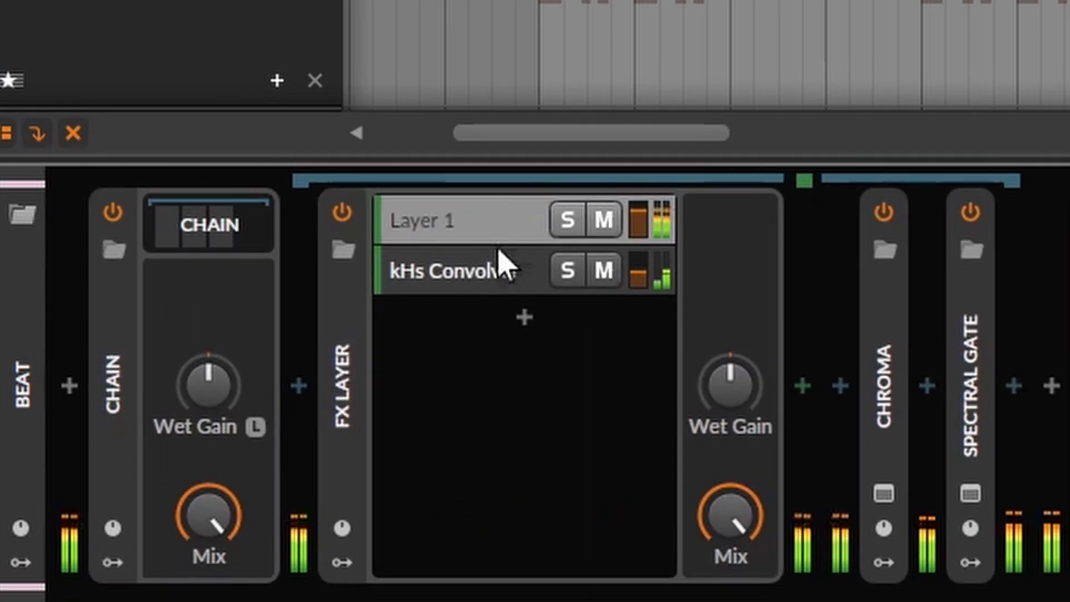
left_click(501, 268)
left_click(842, 495)
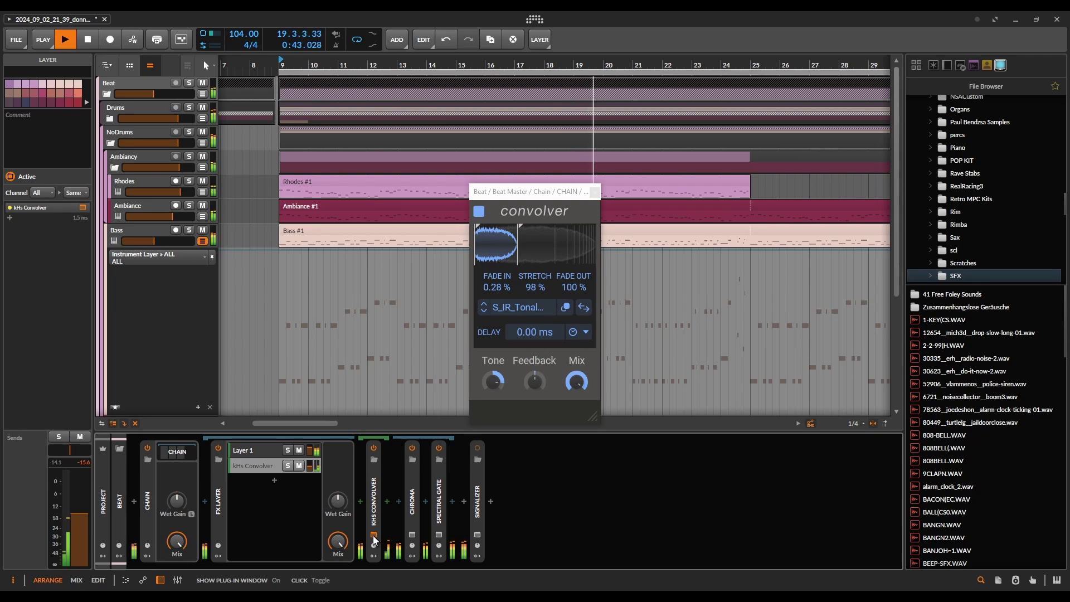
left_click(373, 536)
Show and close the Chroma and Spectral Gate windows, and collapse the FX Layer and Chain on the Beat group
left_click(412, 535)
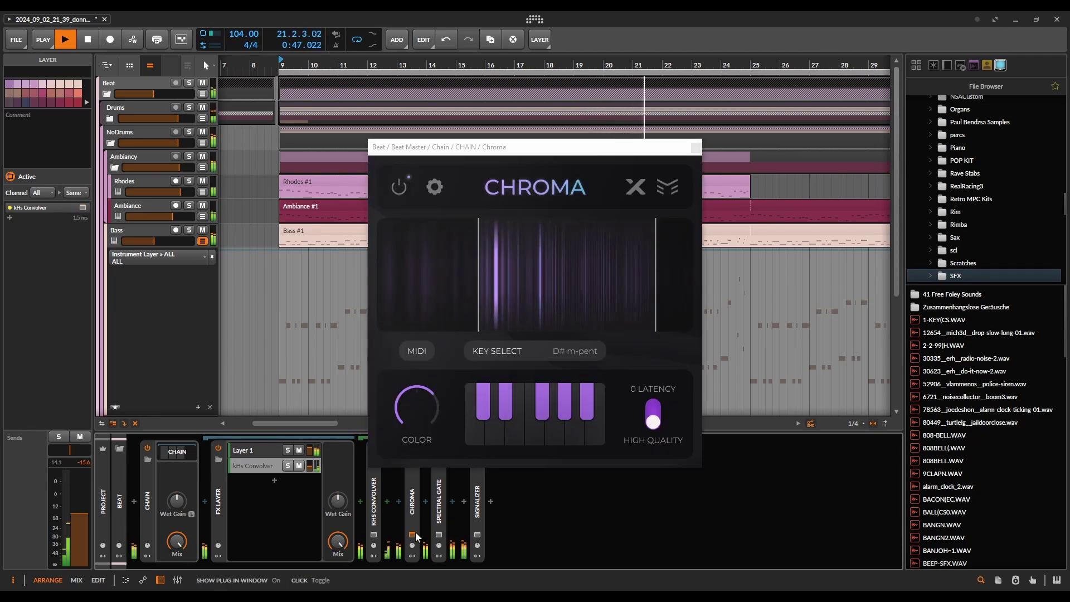
left_click(412, 535)
left_click(439, 535)
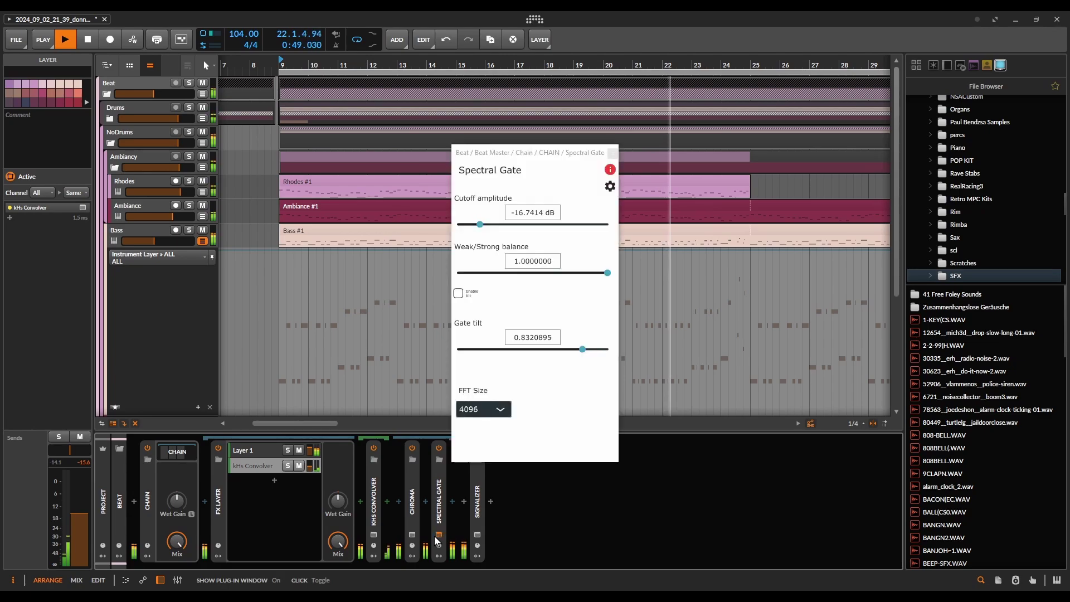
left_click(438, 535)
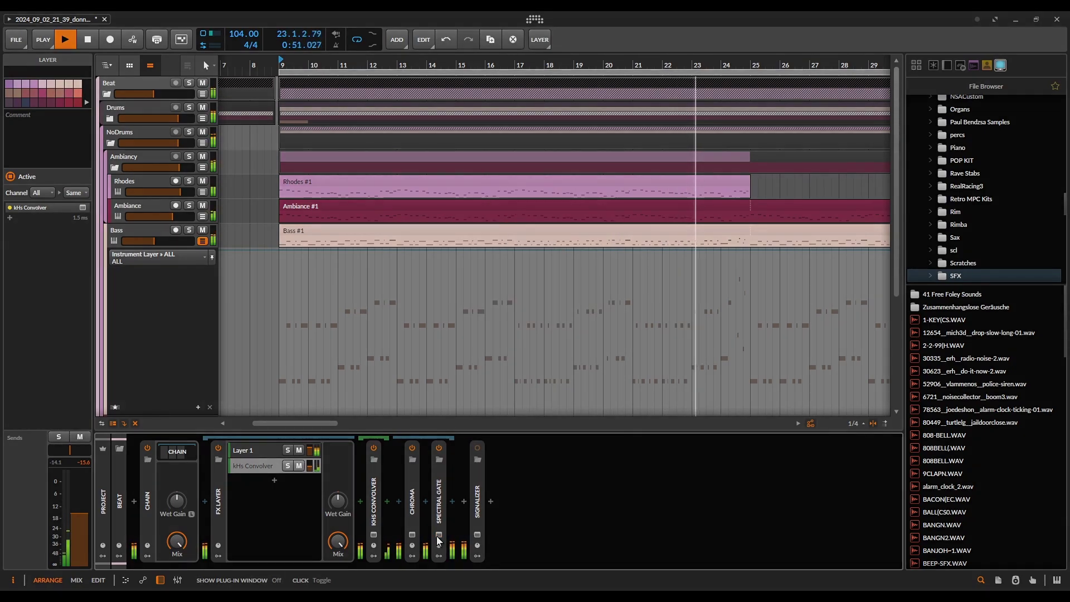
double_click(159, 496)
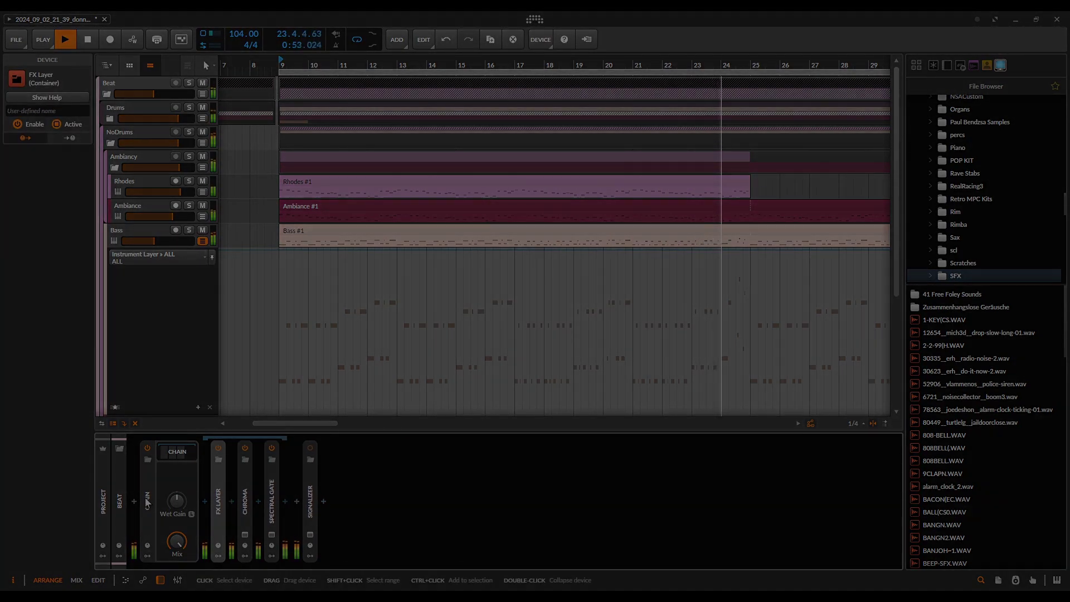
scroll(485, 278, "down", 5)
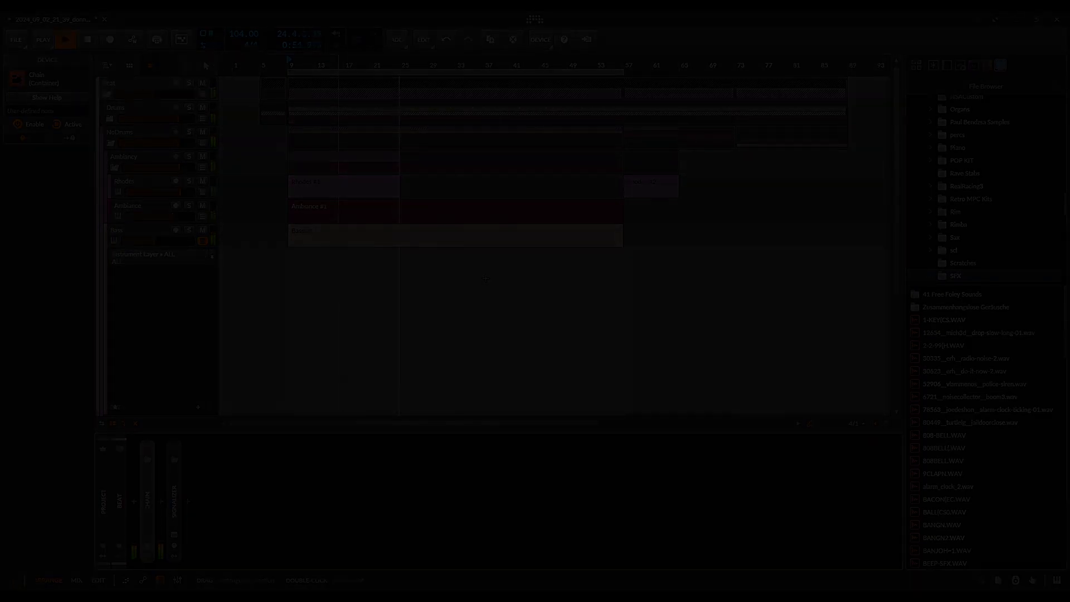